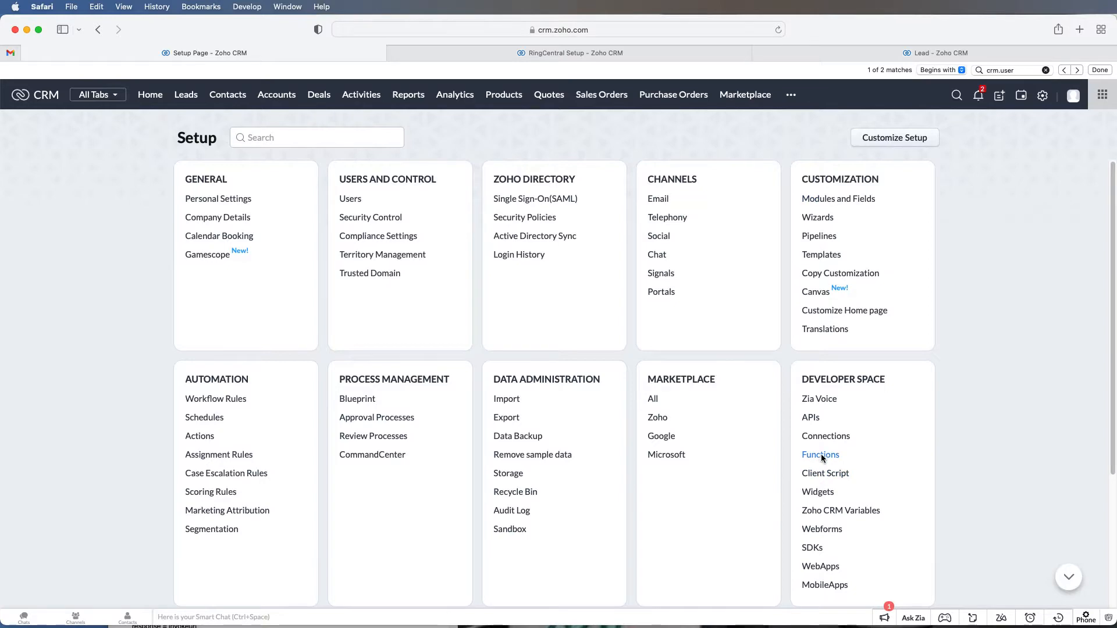
# Start a new Zoho OAuth connection with crm2 as its connection name and link name.
pyautogui.click(820, 456)
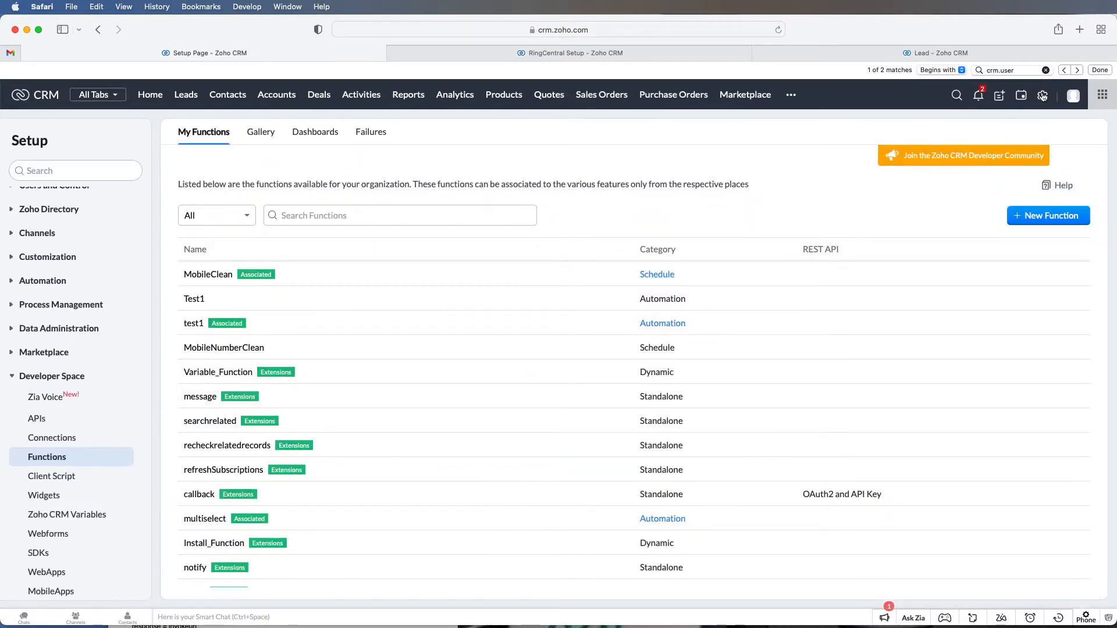
pyautogui.click(1042, 96)
pyautogui.click(821, 435)
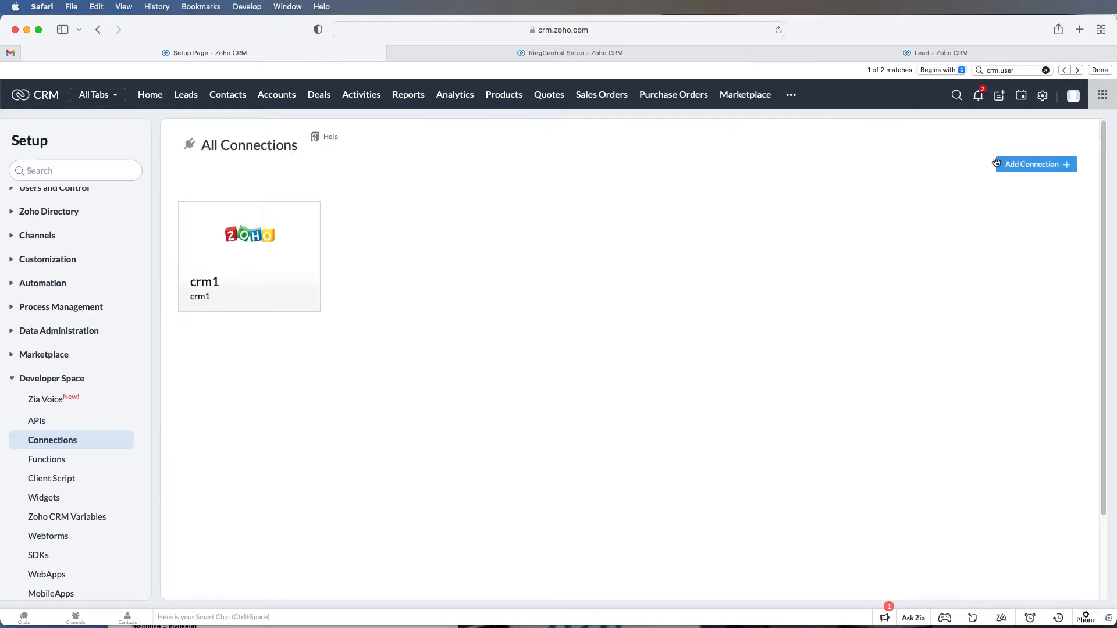
pyautogui.click(996, 162)
pyautogui.click(526, 431)
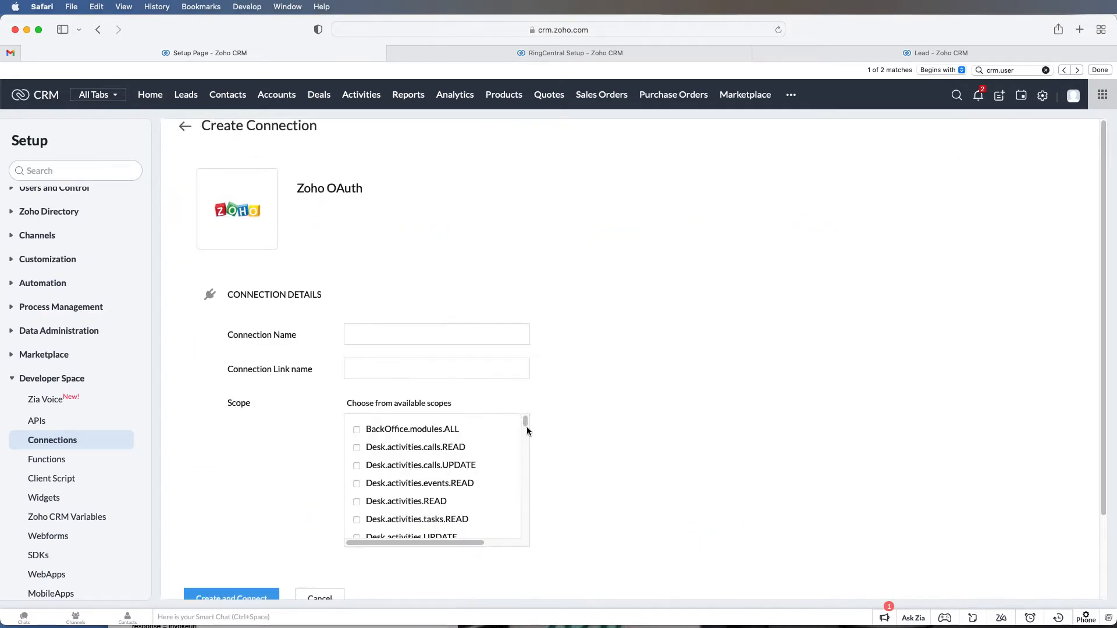
pyautogui.click(379, 335)
pyautogui.write('cr')
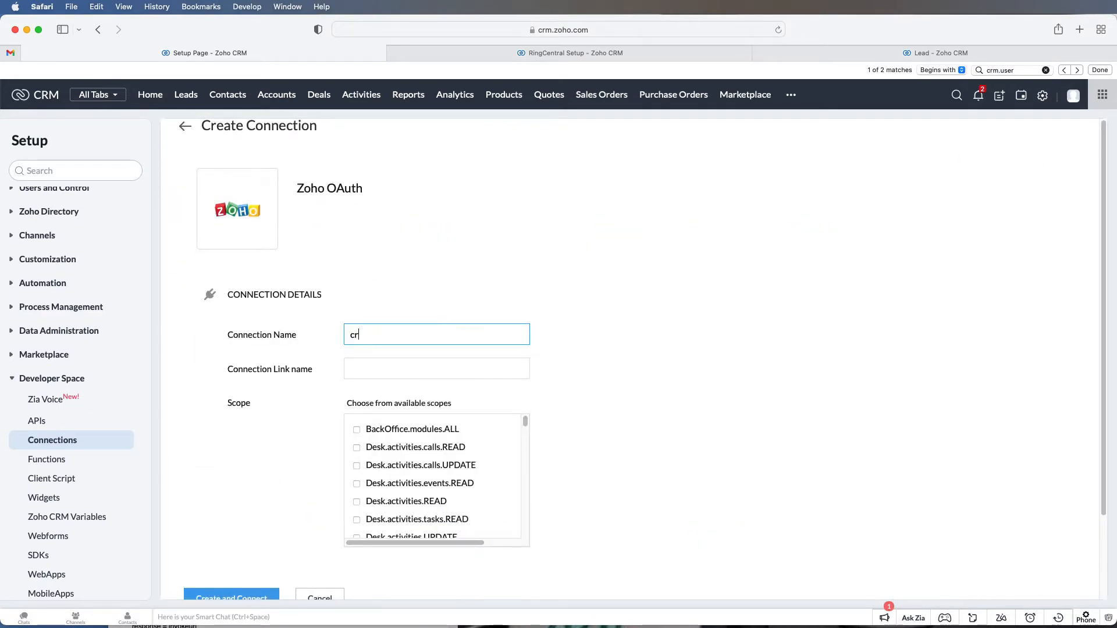
pyautogui.write('m2')
pyautogui.press('Tab')
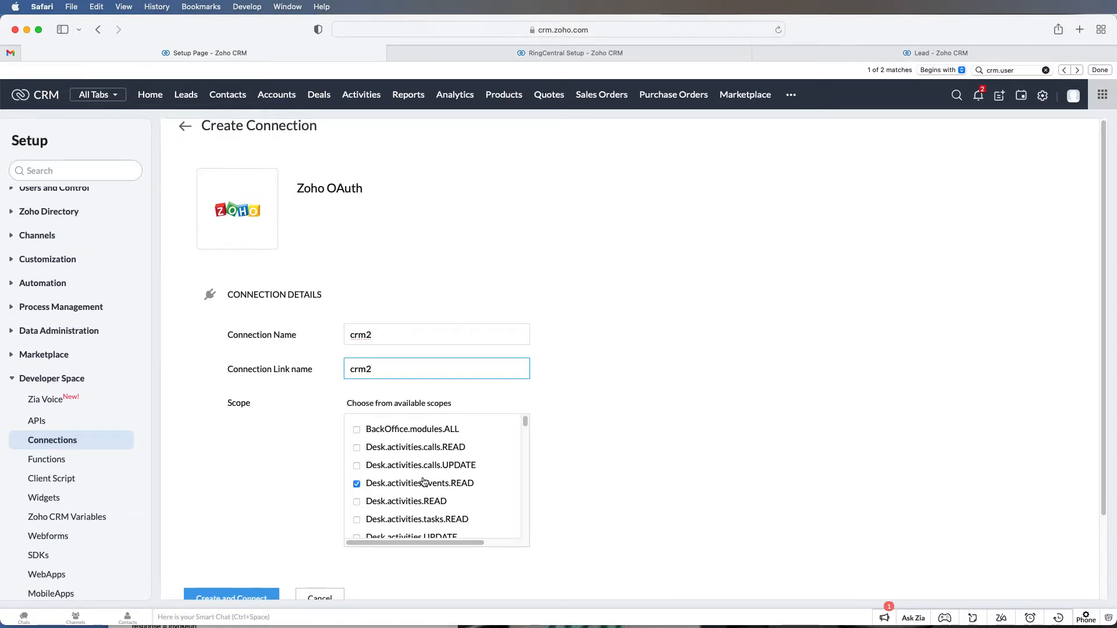
# Select the ZohoCRM.users.ALL and ZohoCRM.users.READ scopes, then create and connect the crm2 connection.
pyautogui.click(577, 484)
pyautogui.press('super+f')
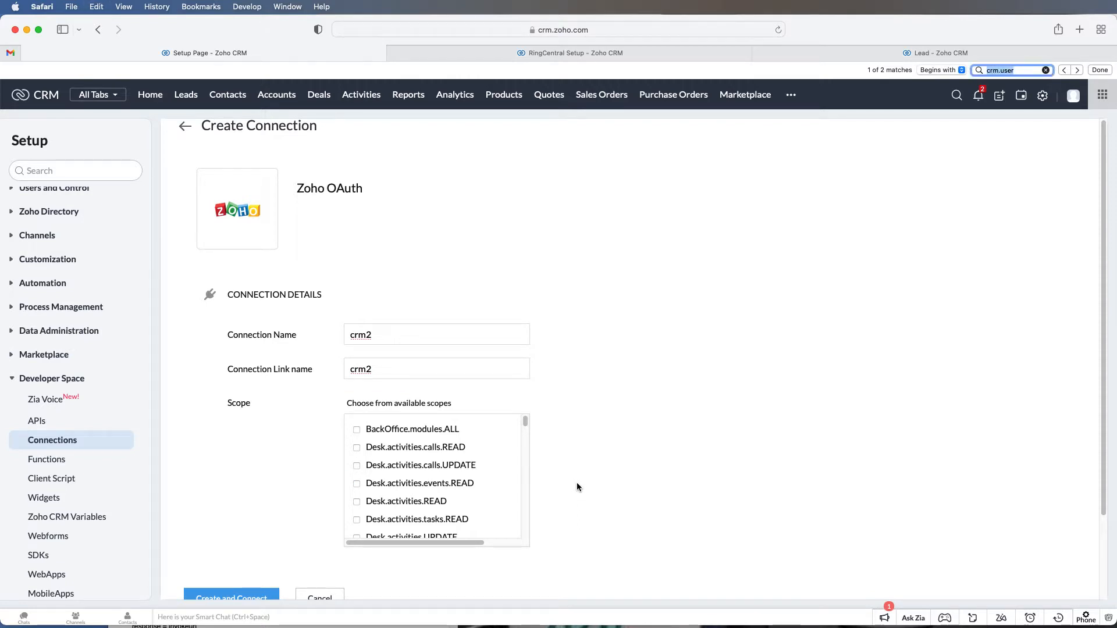
pyautogui.press('Return')
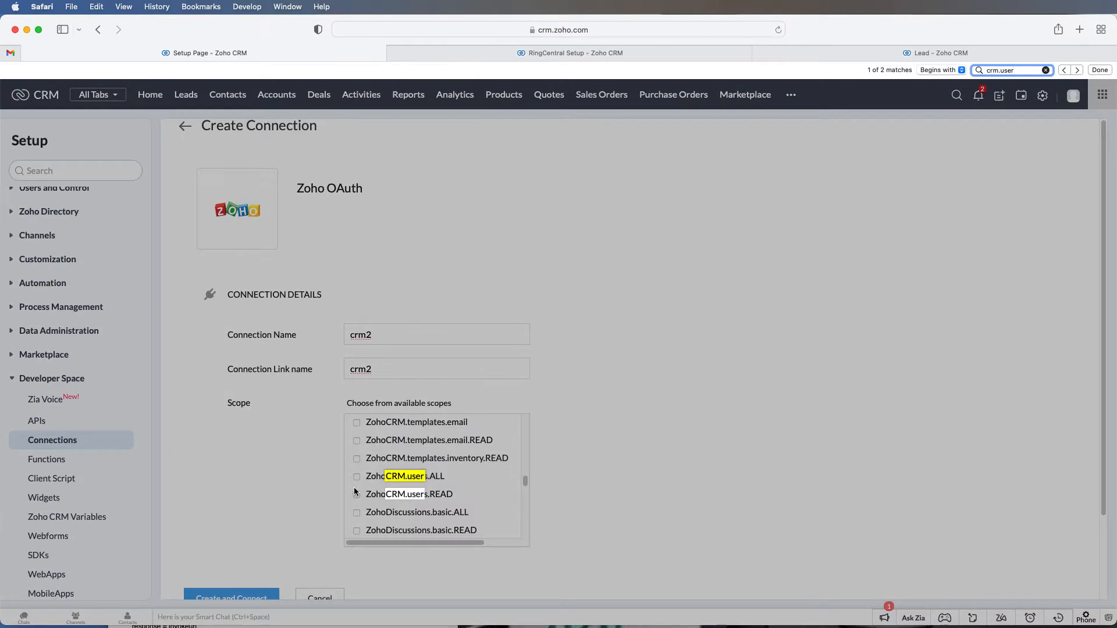
pyautogui.click(356, 477)
pyautogui.click(356, 494)
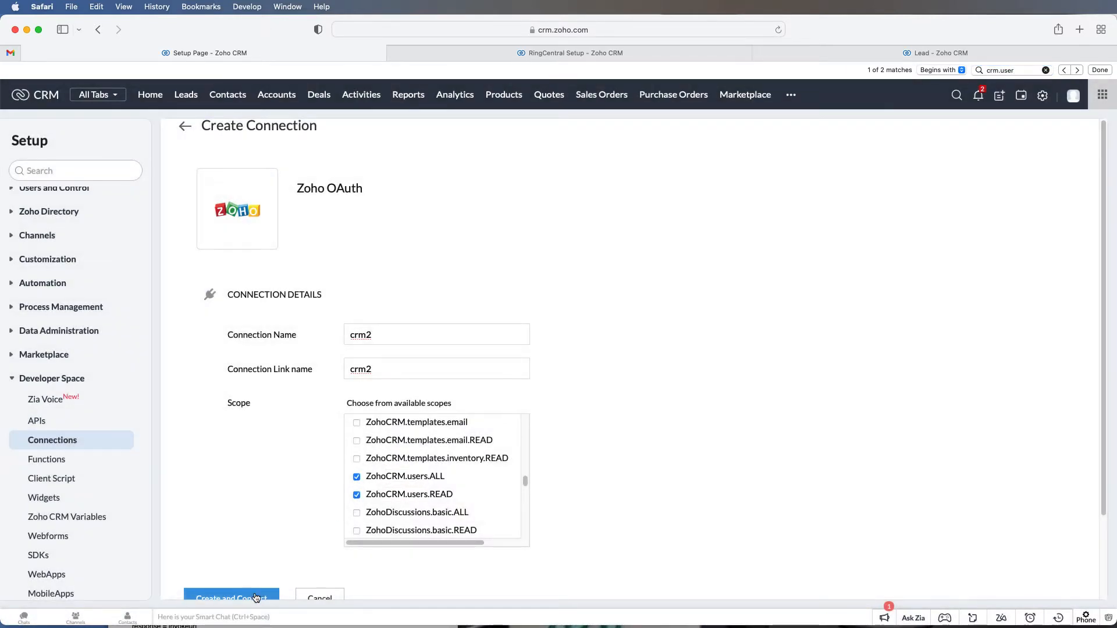
pyautogui.click(256, 597)
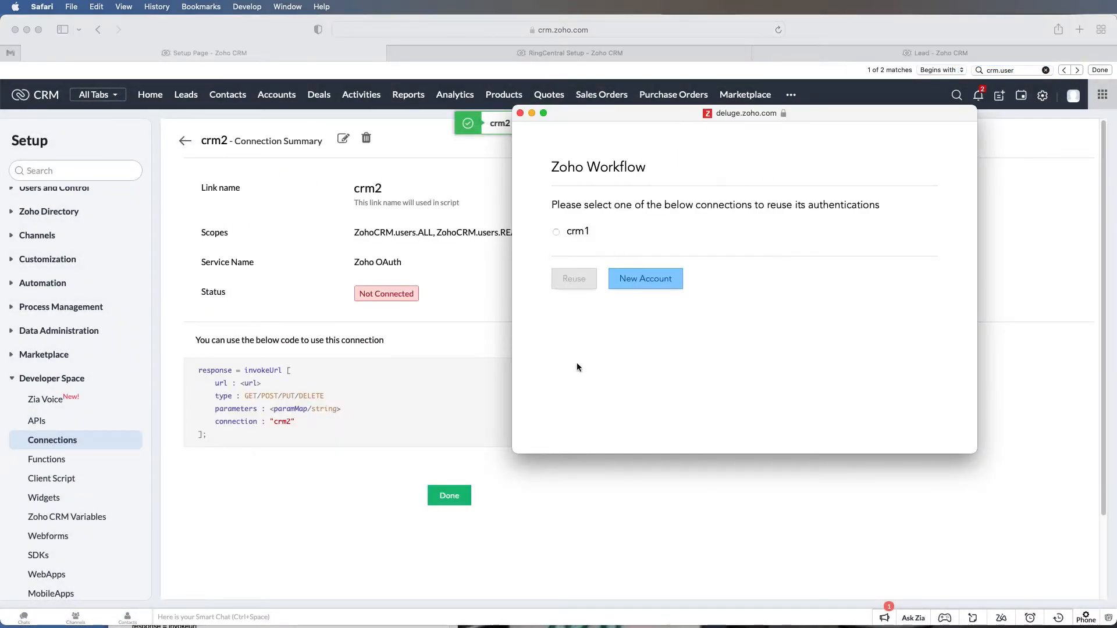
# Authorize the crm2 connection by reusing crm1's authentication and finish its setup.
pyautogui.click(557, 233)
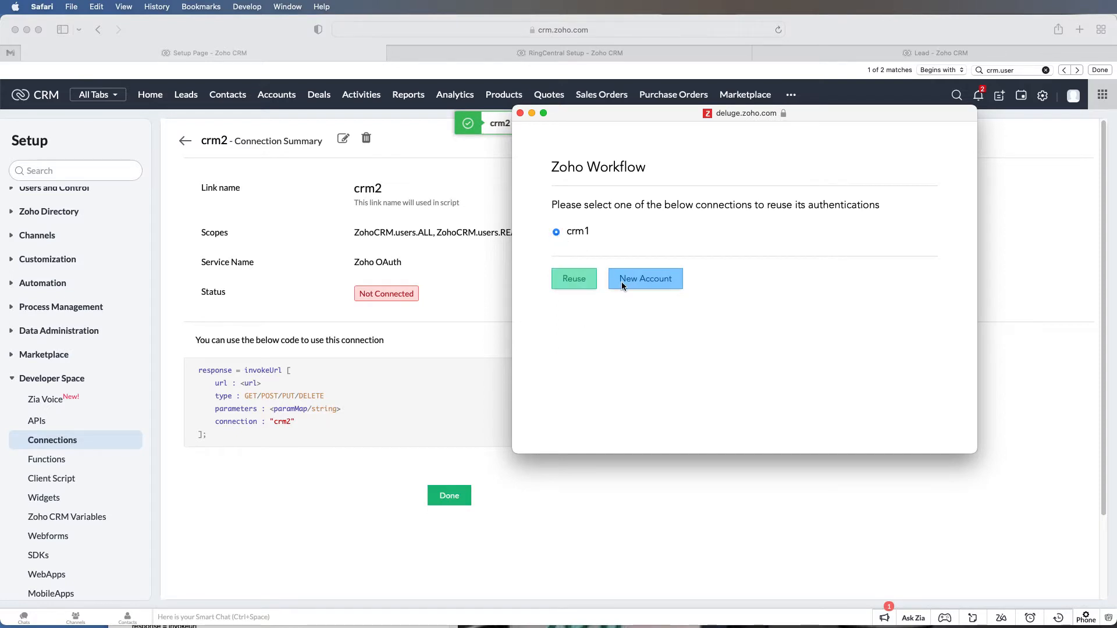
pyautogui.click(557, 279)
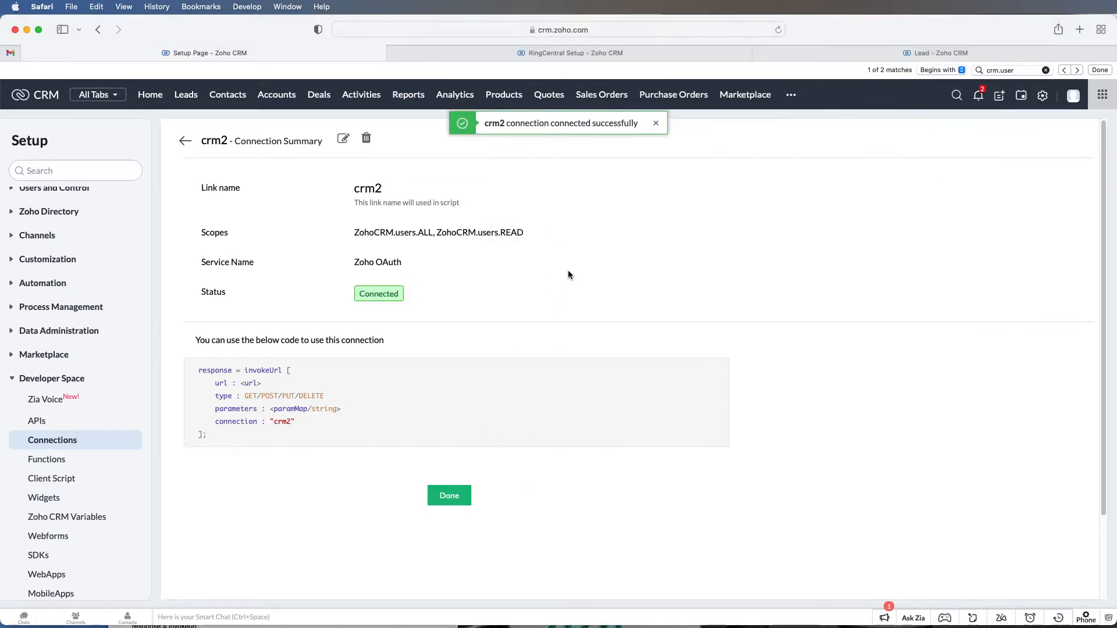
pyautogui.click(449, 495)
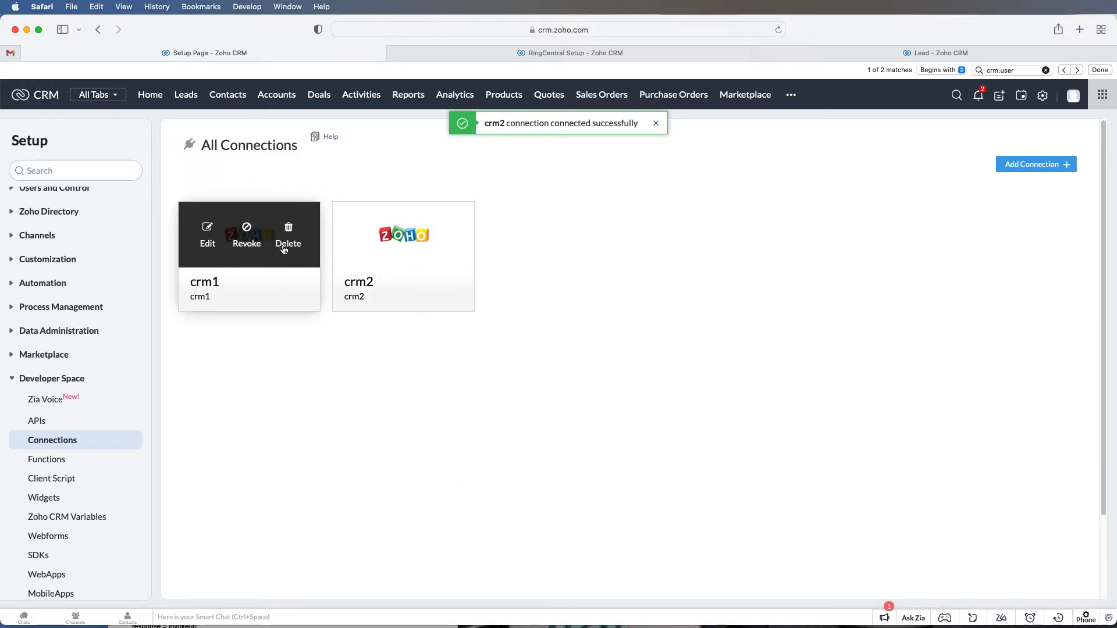
pyautogui.moveTo(370, 256)
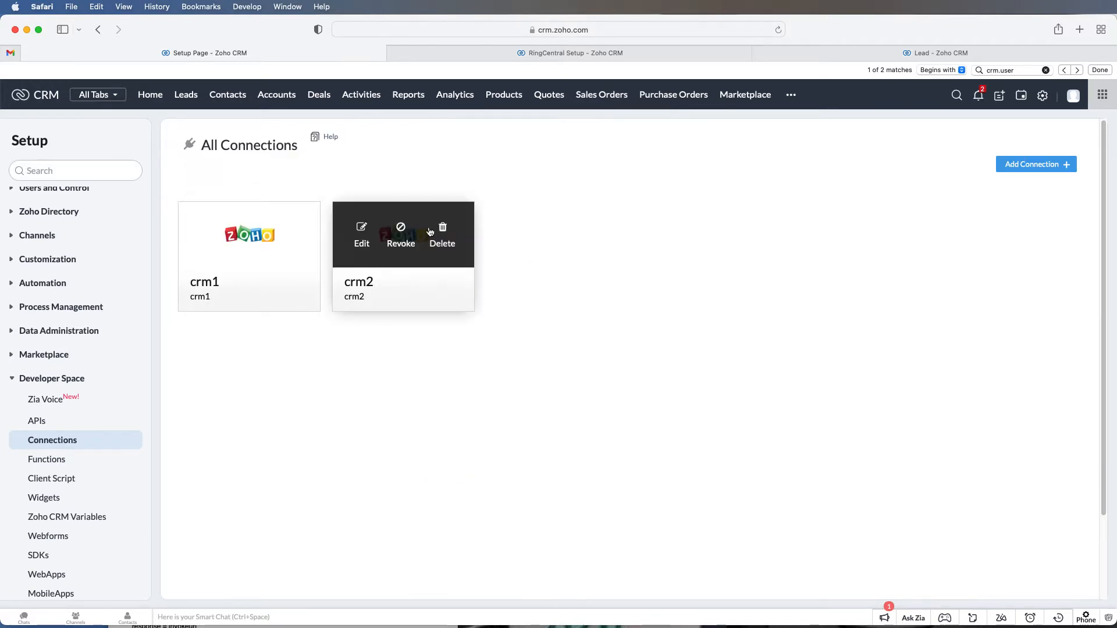
pyautogui.moveTo(292, 256)
# View the CRM users list and the RingCentral Setup module to examine the connected user's phone settings.
pyautogui.click(1043, 99)
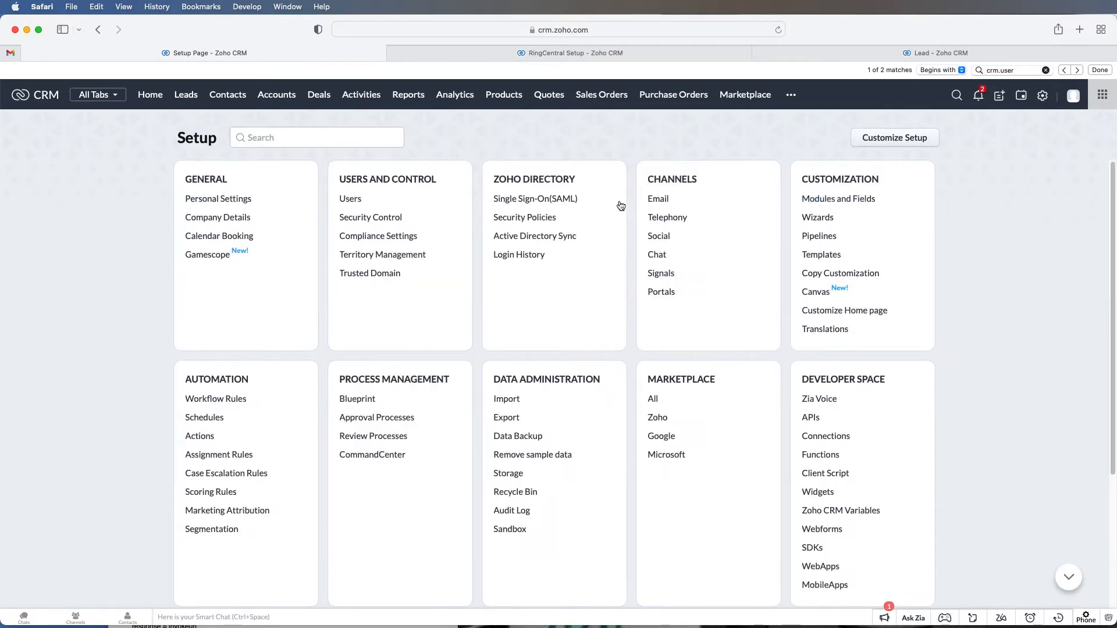
pyautogui.click(351, 199)
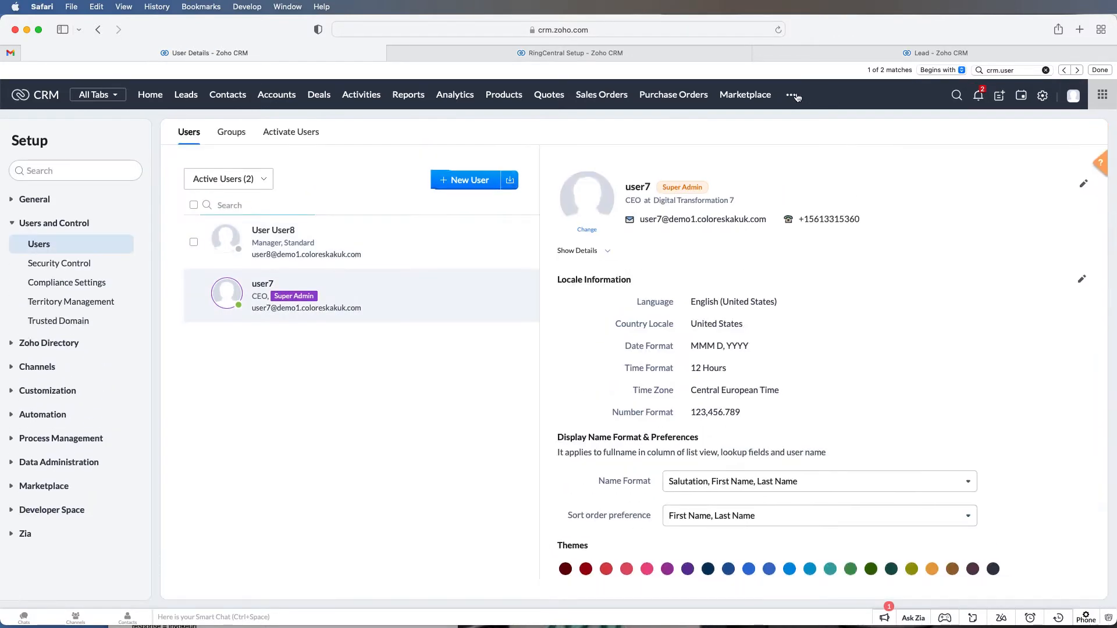
pyautogui.click(790, 94)
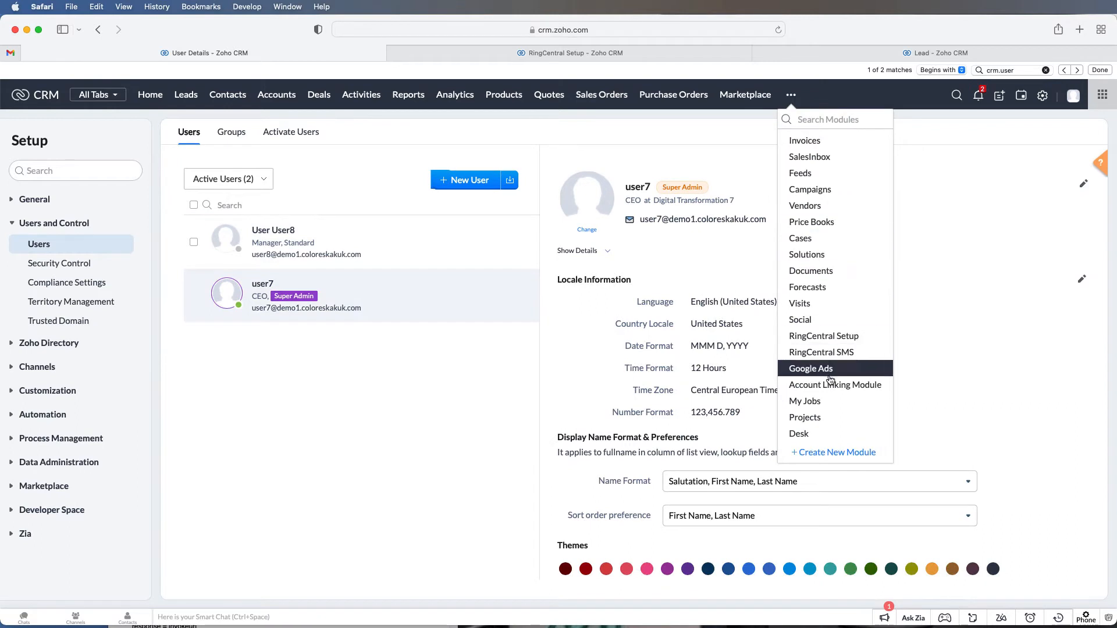
pyautogui.click(831, 335)
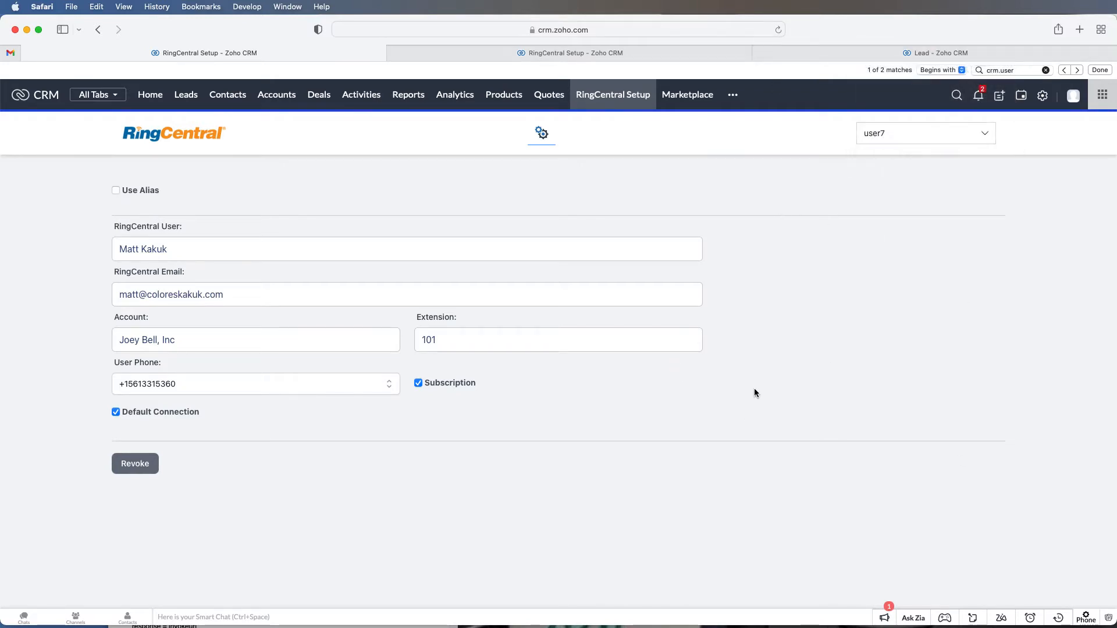
# Inspect the Phone field in the Super Admin user's edit form and close the form without saving.
pyautogui.click(1042, 94)
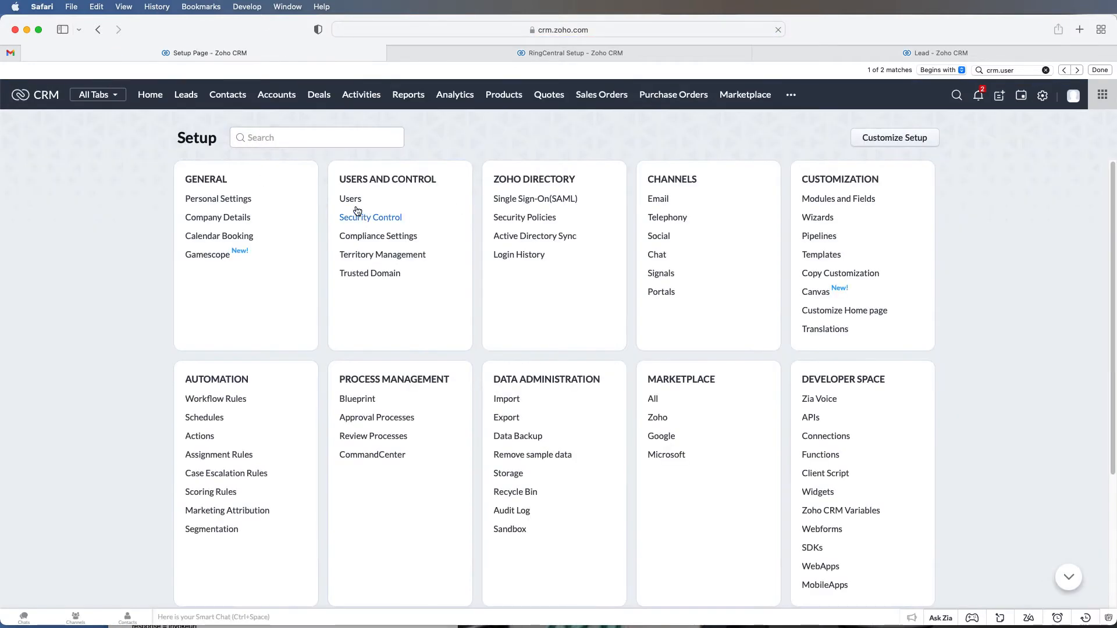
pyautogui.click(352, 199)
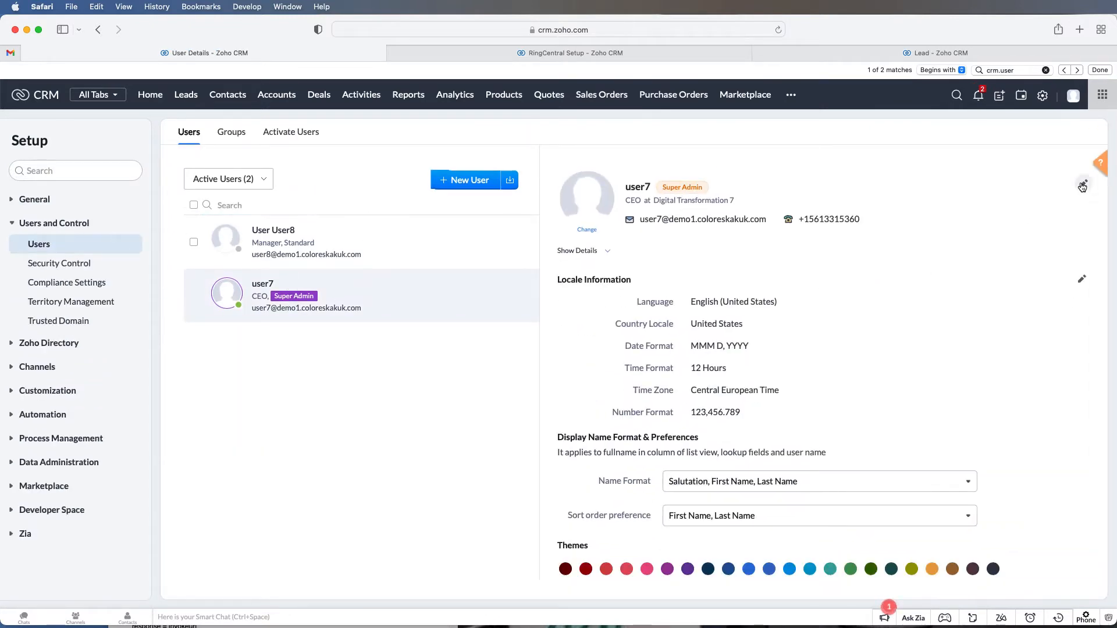
pyautogui.click(1082, 185)
pyautogui.click(530, 359)
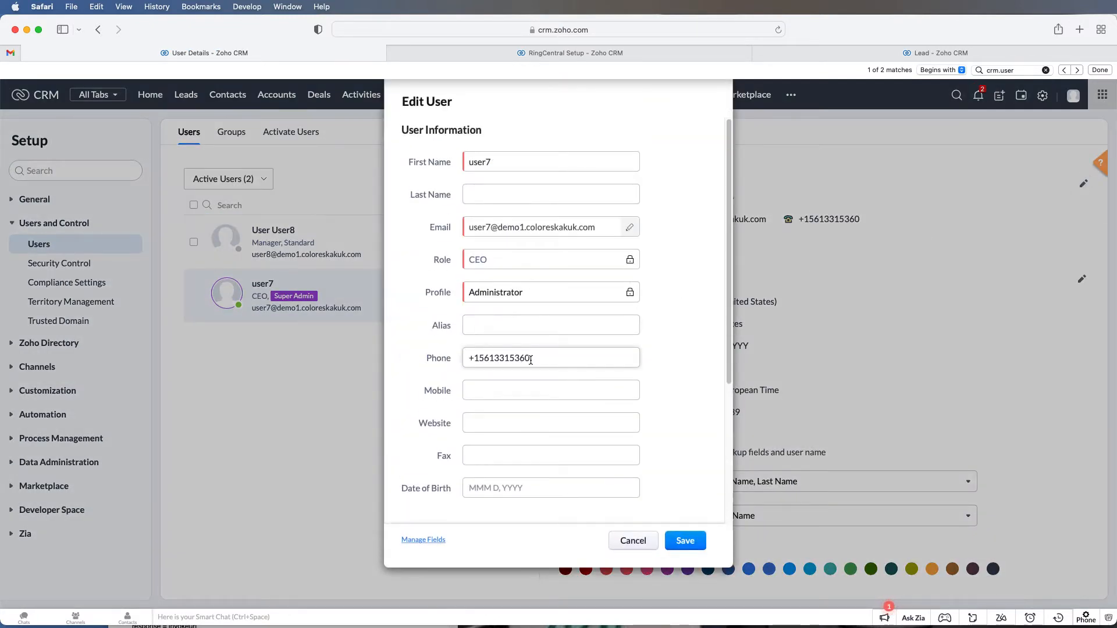
pyautogui.moveTo(450, 351); pyautogui.dragTo(436, 352)
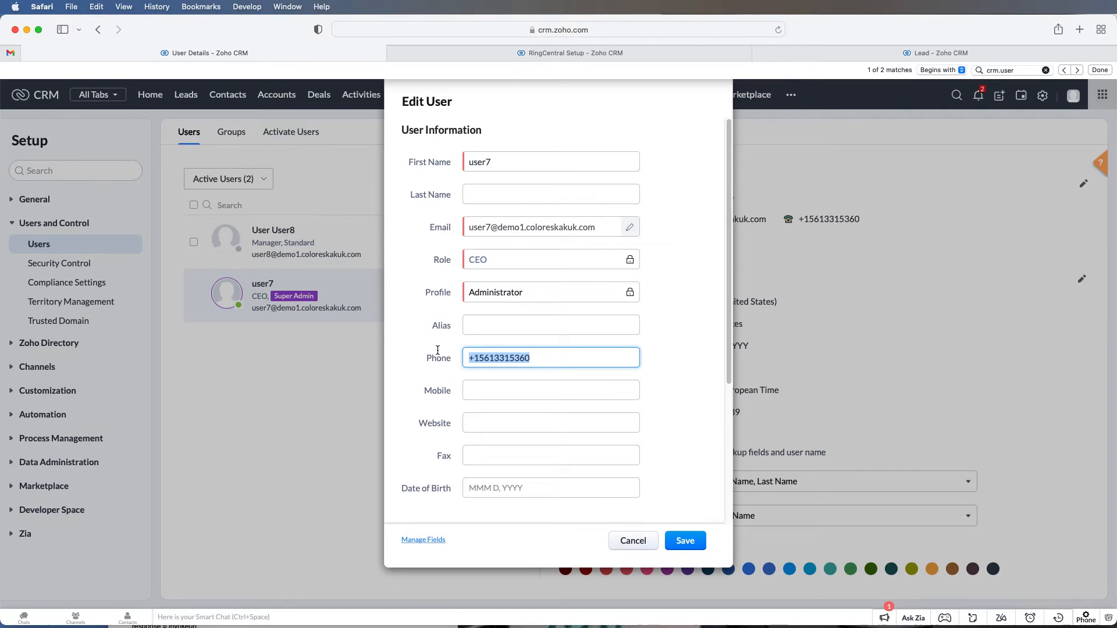
pyautogui.click(473, 356)
pyautogui.click(634, 542)
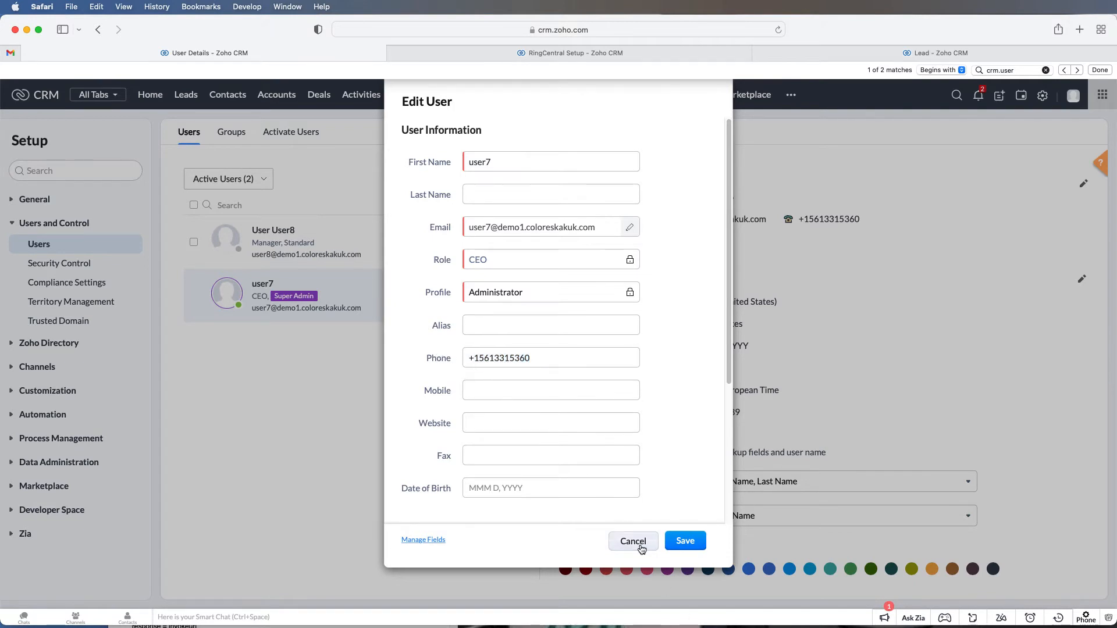
# Compare the User Phone in RingCentral Setup with the Phone field in the Super Admin's user details, without saving changes.
pyautogui.click(793, 98)
pyautogui.click(831, 340)
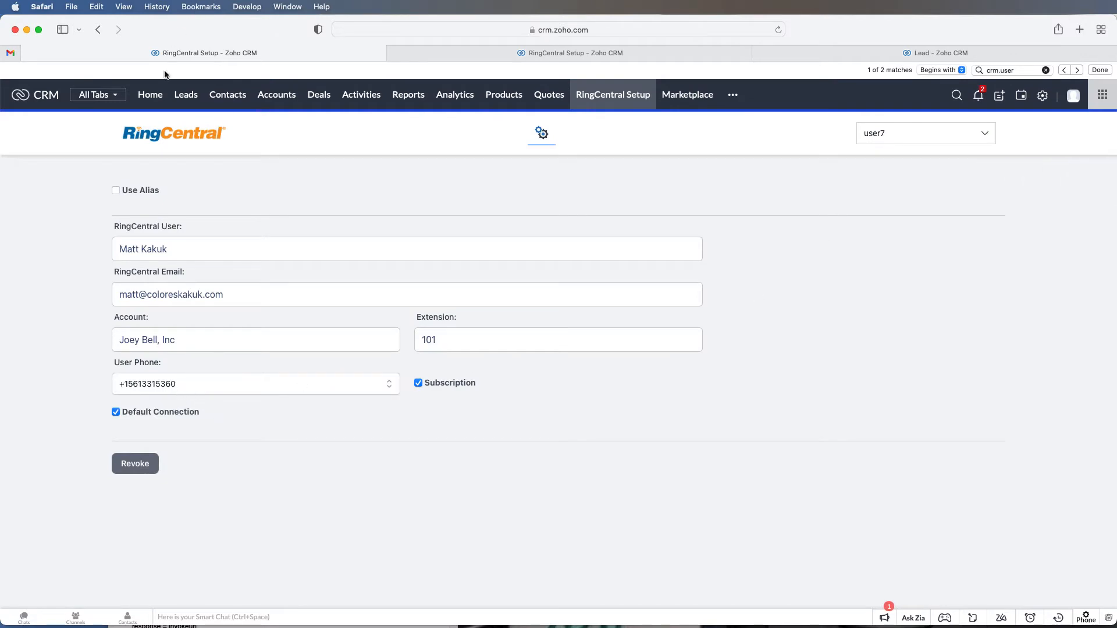
pyautogui.click(1043, 96)
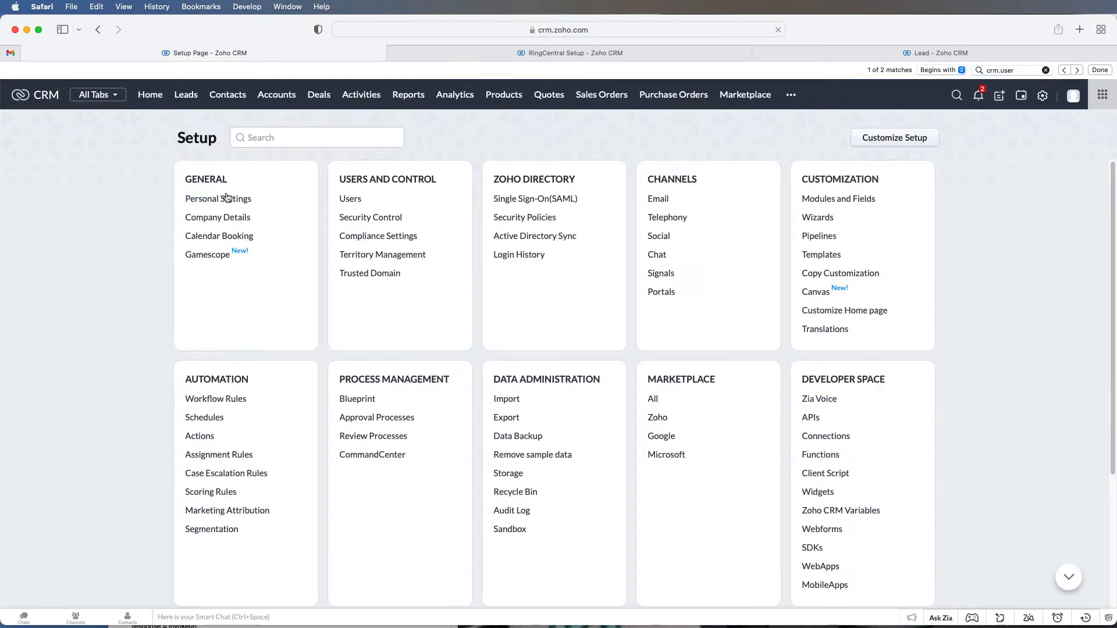
pyautogui.click(353, 203)
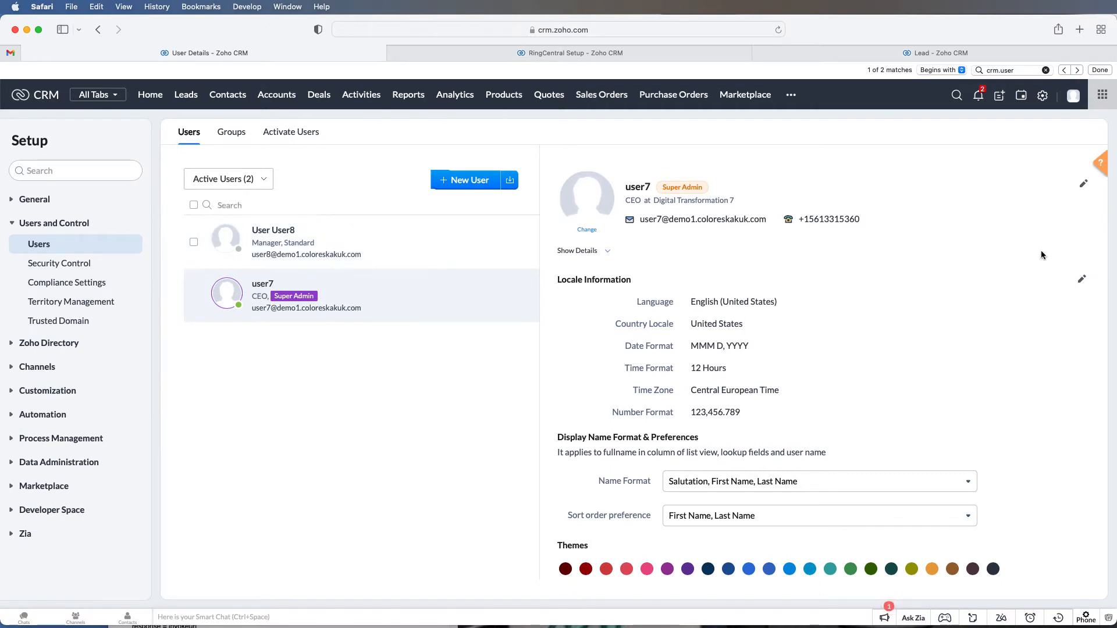
pyautogui.click(1083, 183)
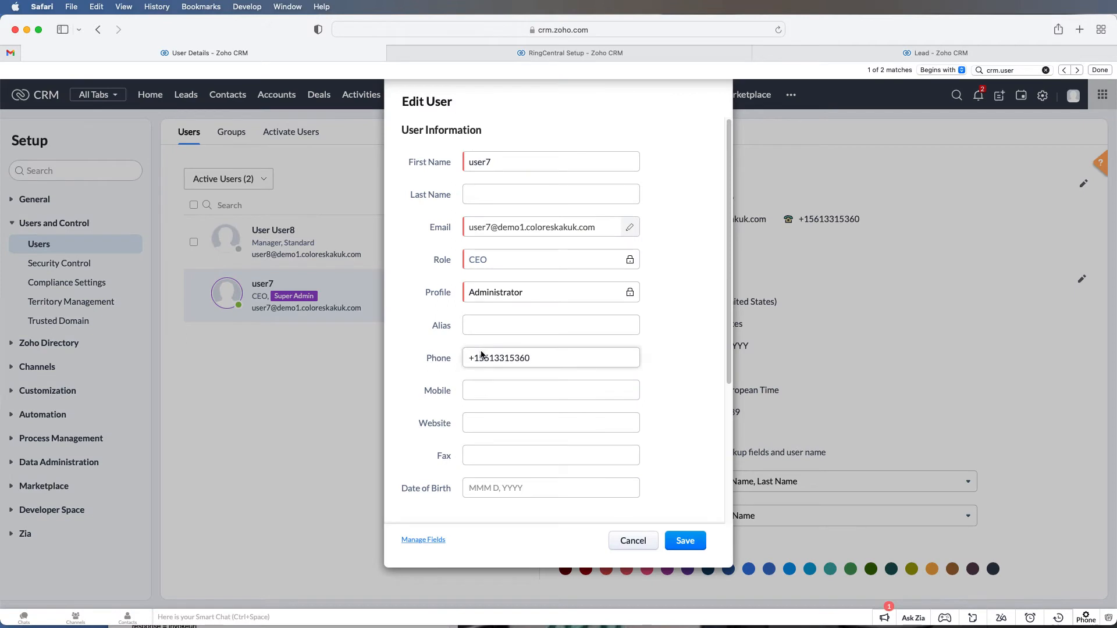
pyautogui.tripleClick(481, 357)
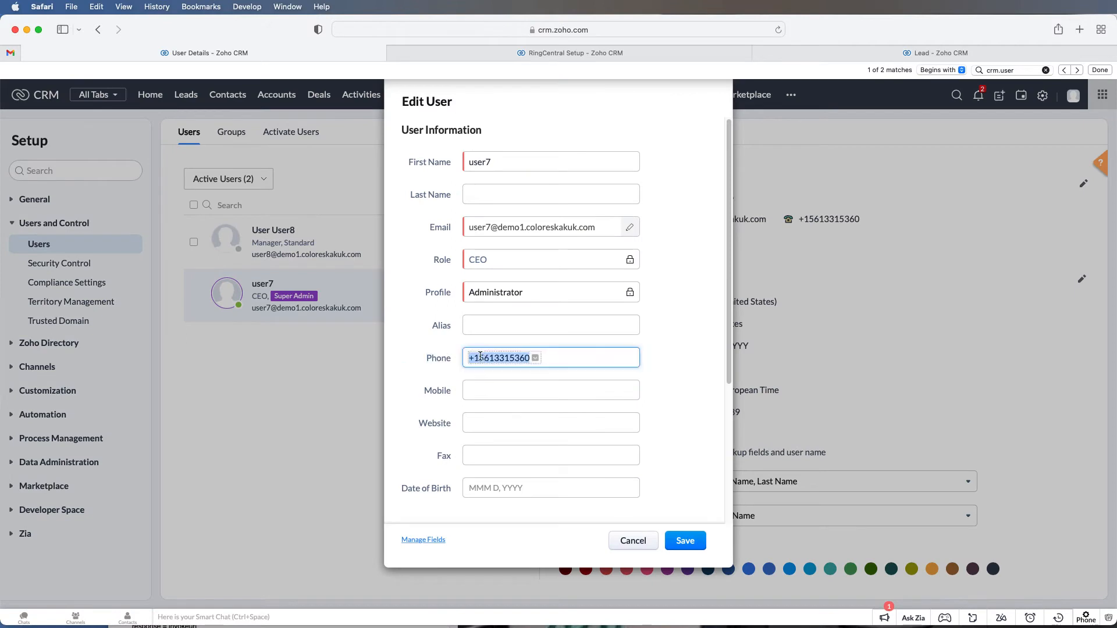
pyautogui.click(638, 536)
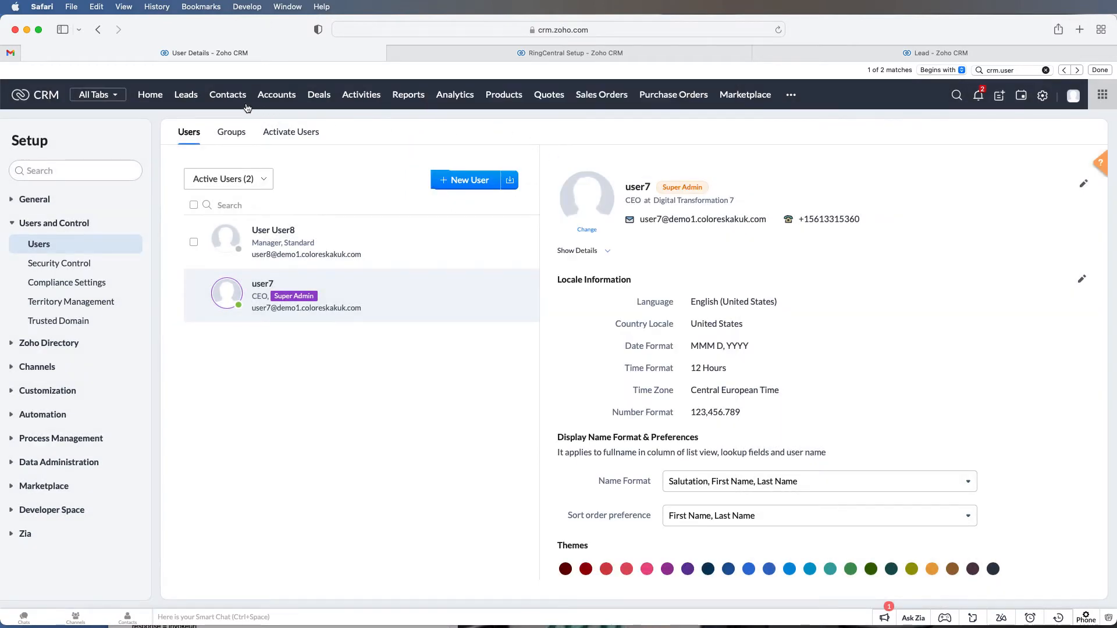
# Create a workflow rule named Test for the Leads module that executes when a lead is created.
pyautogui.click(1042, 96)
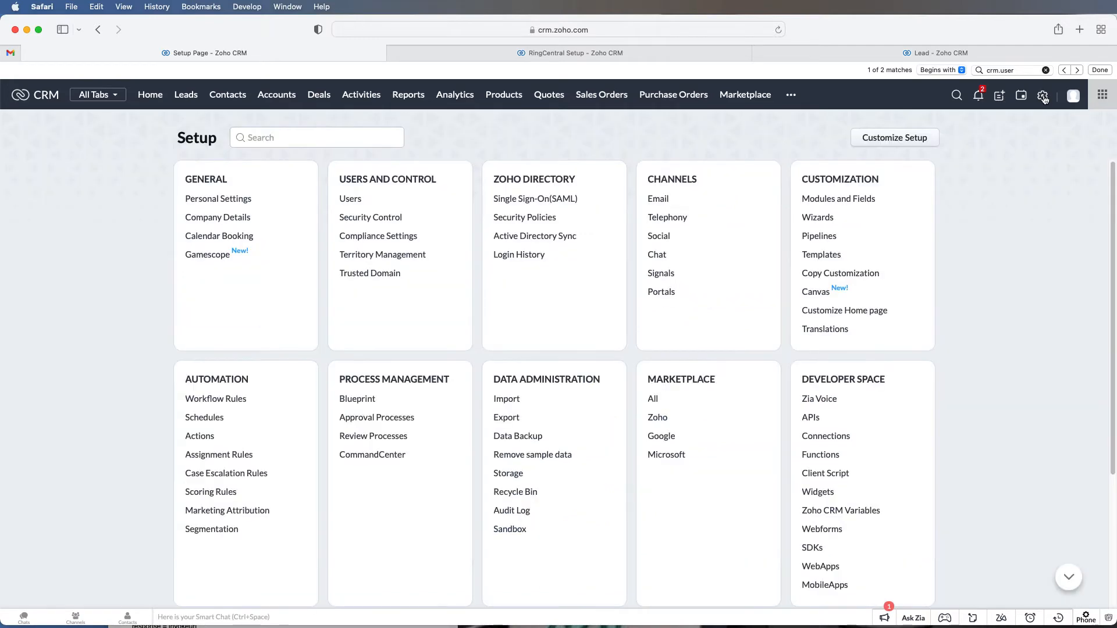
pyautogui.click(219, 400)
pyautogui.click(975, 231)
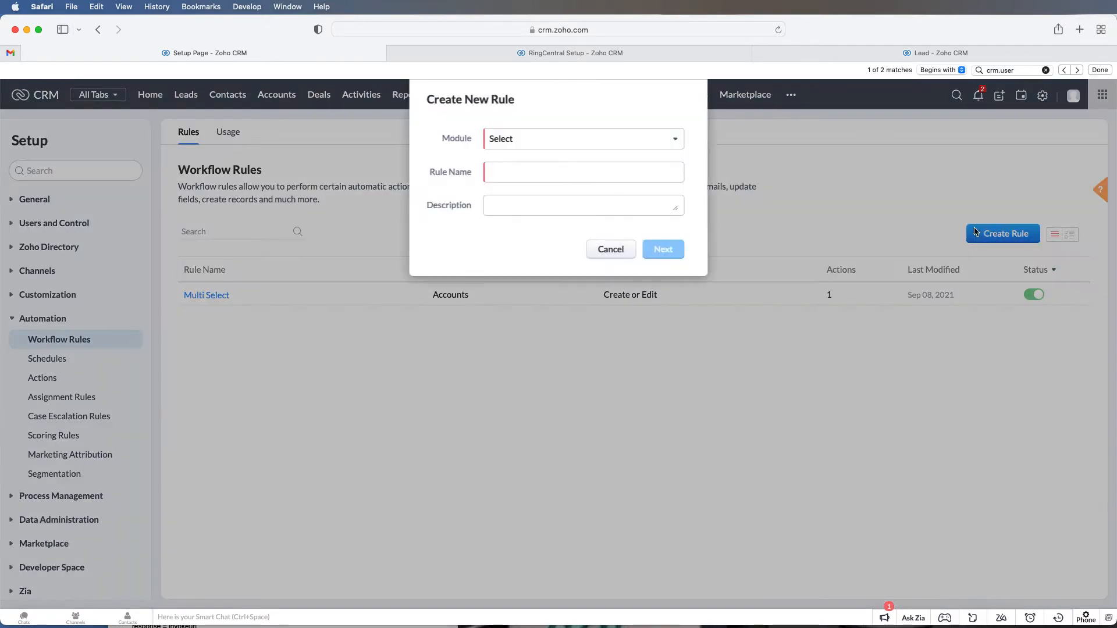
pyautogui.click(523, 141)
pyautogui.click(521, 189)
pyautogui.click(518, 177)
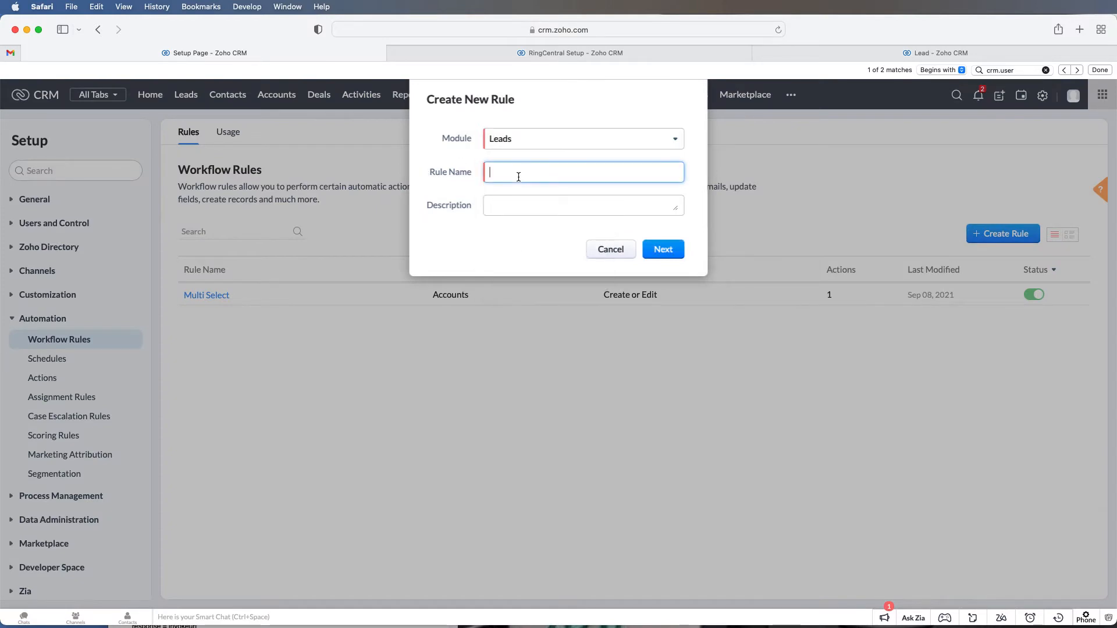
pyautogui.click(659, 248)
pyautogui.click(176, 253)
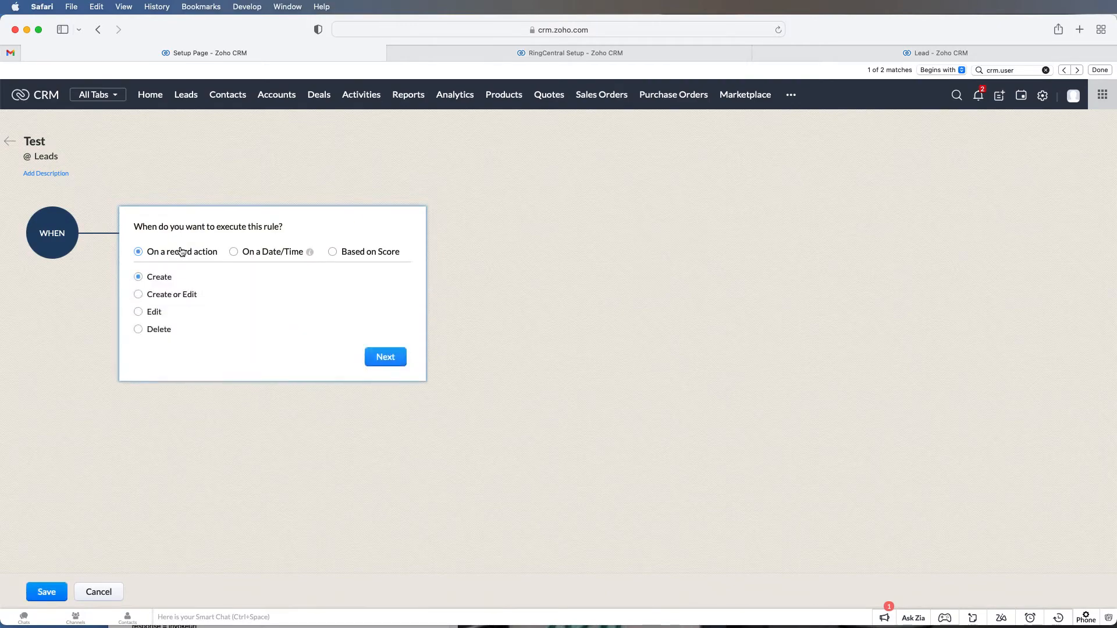
pyautogui.click(385, 356)
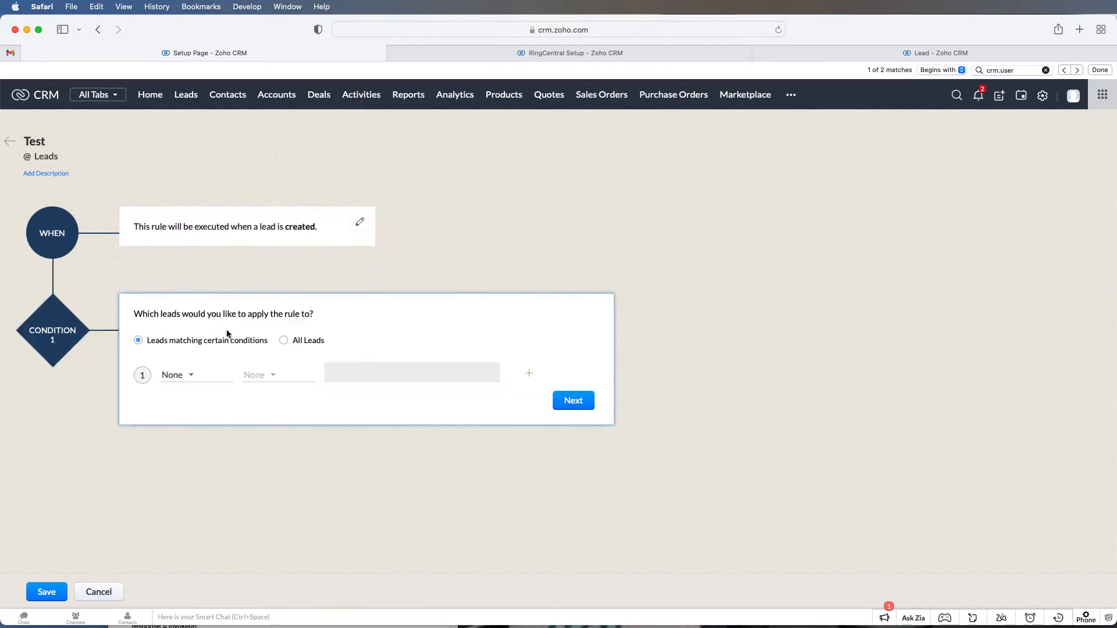
# Set the rule's first condition to leads whose Mobile is not empty.
pyautogui.click(174, 374)
pyautogui.write('mobi')
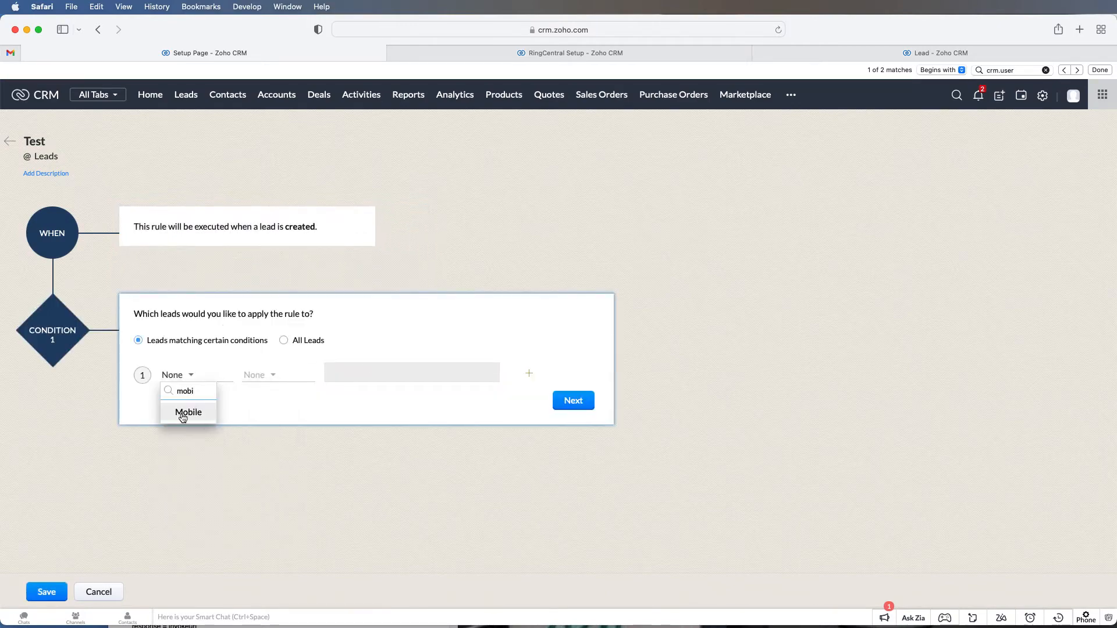
pyautogui.click(182, 412)
pyautogui.click(265, 375)
pyautogui.scroll(-2, 294, 466)
pyautogui.click(295, 495)
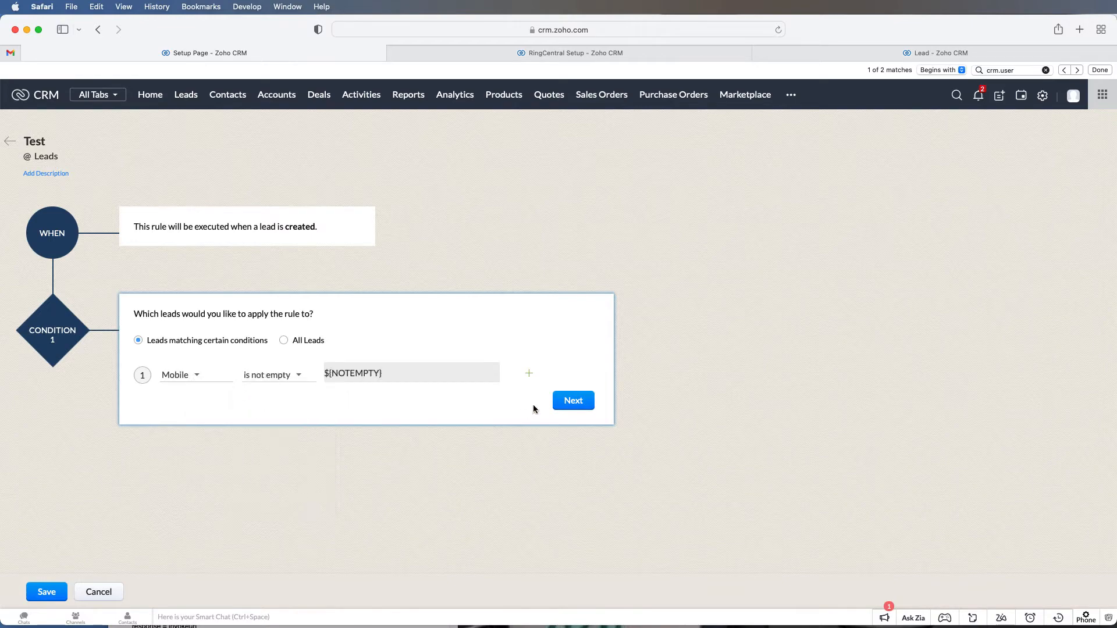
# Add a self-written function as the rule's instant action, with function and display name Test2, and paste in the copied lead messaging script.
pyautogui.click(573, 401)
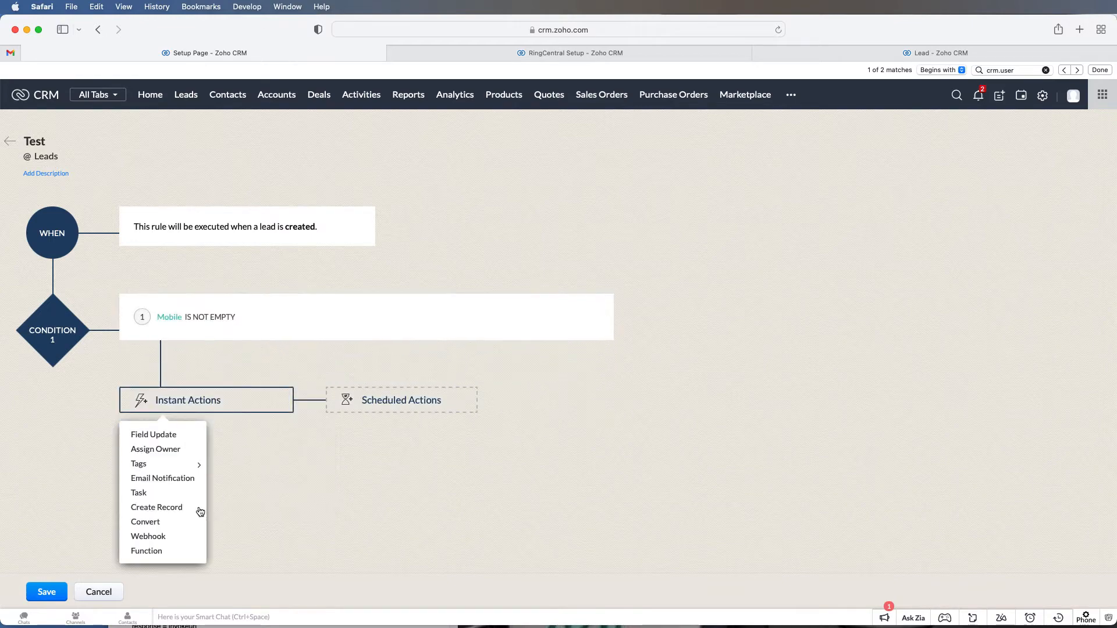
pyautogui.click(141, 553)
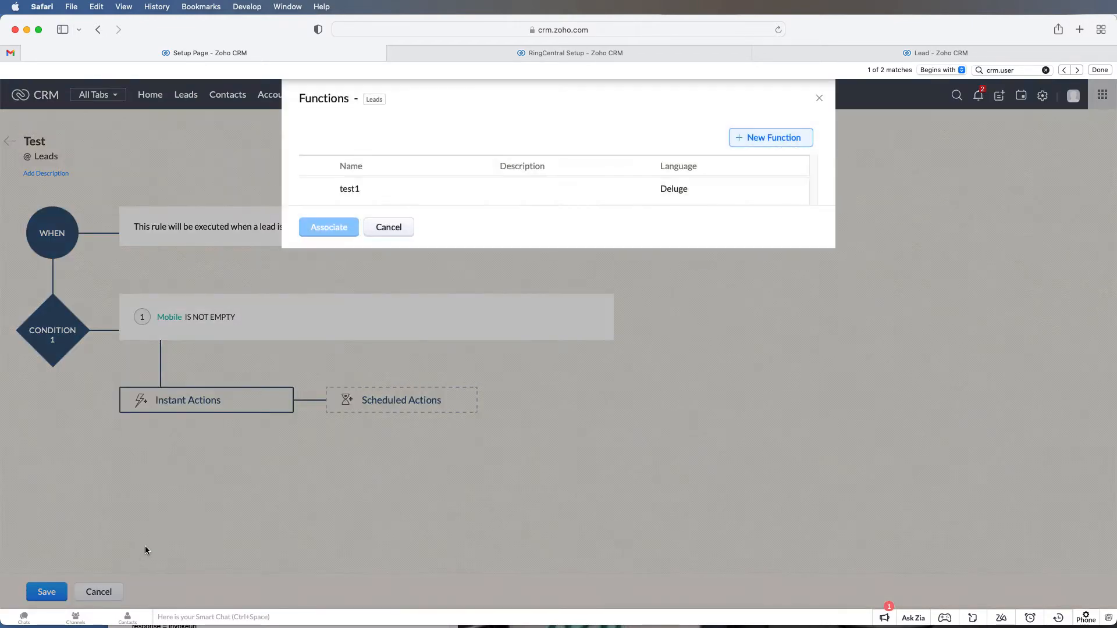
pyautogui.click(767, 140)
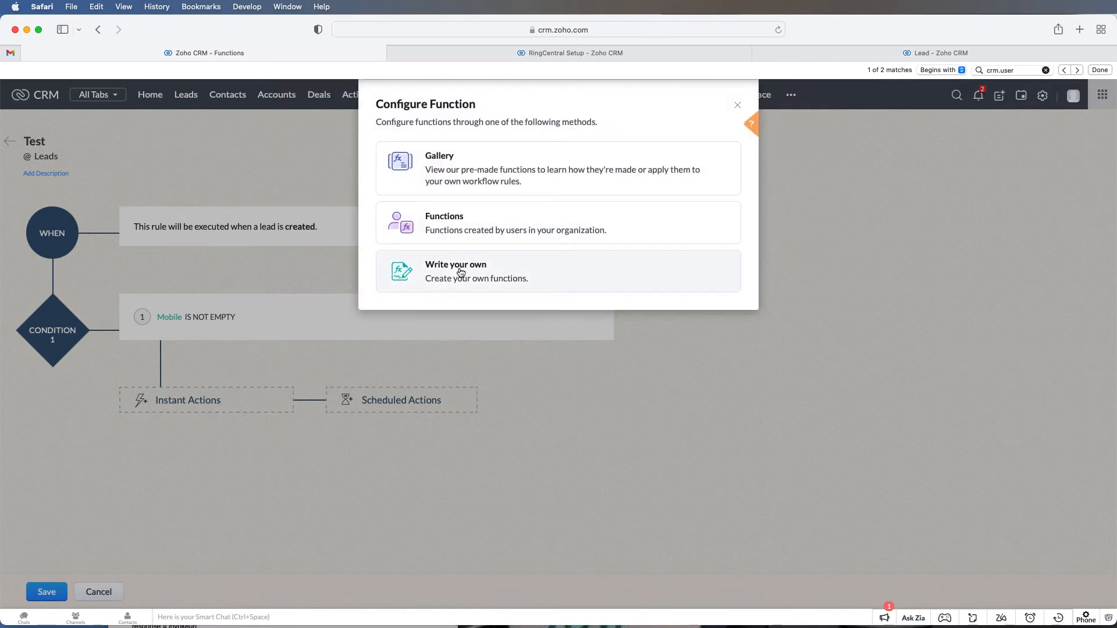
pyautogui.click(488, 280)
pyautogui.click(525, 145)
pyautogui.write('Test2')
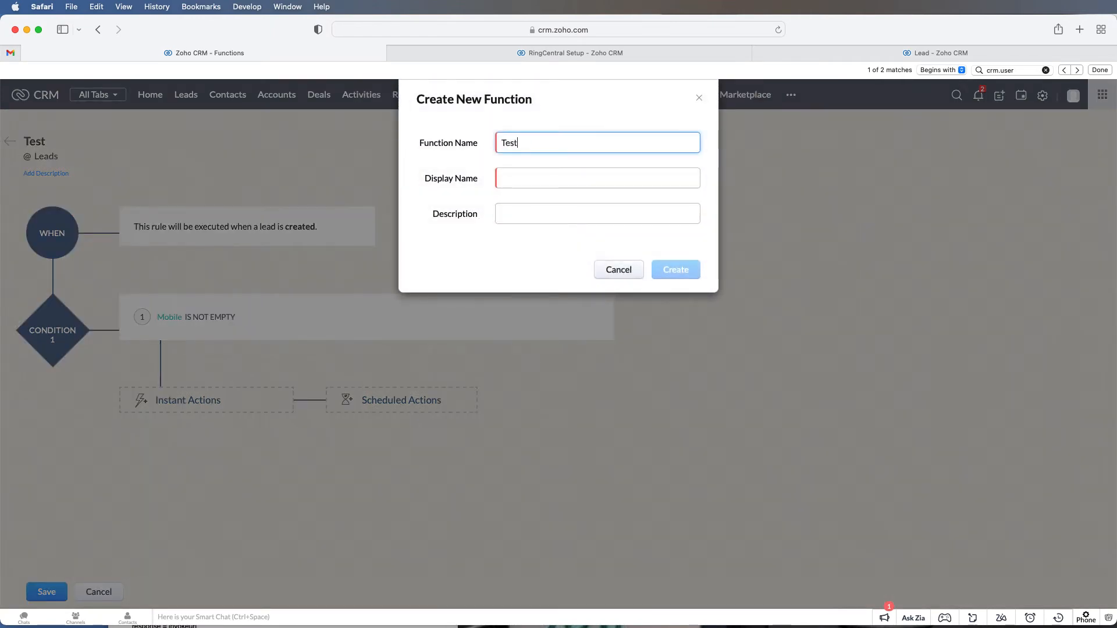
pyautogui.press('Tab')
pyautogui.write('Test2')
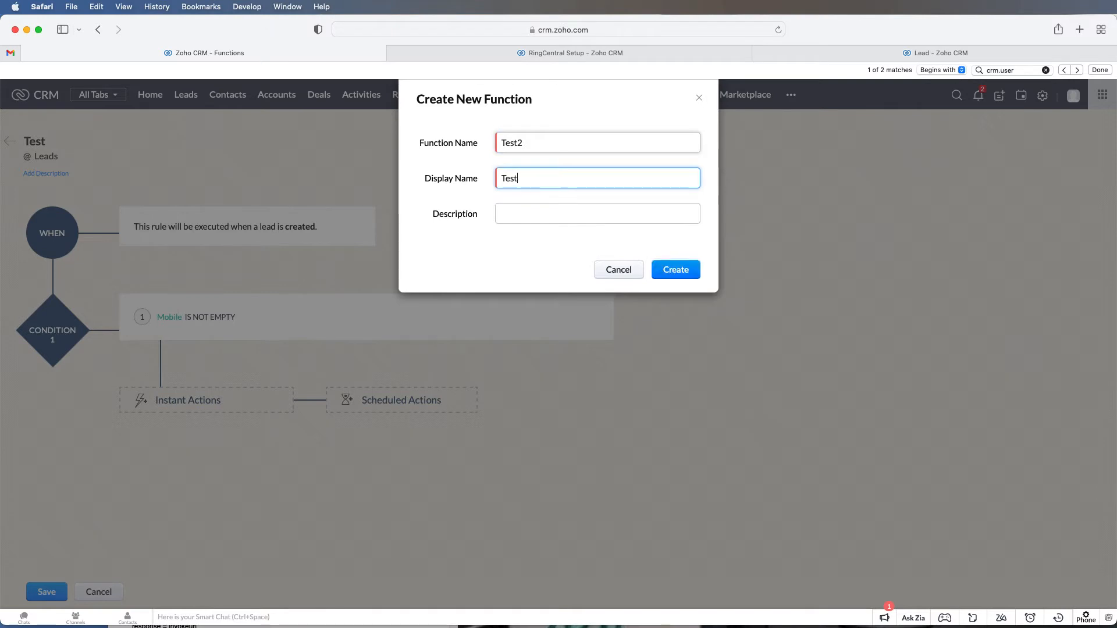
pyautogui.click(692, 261)
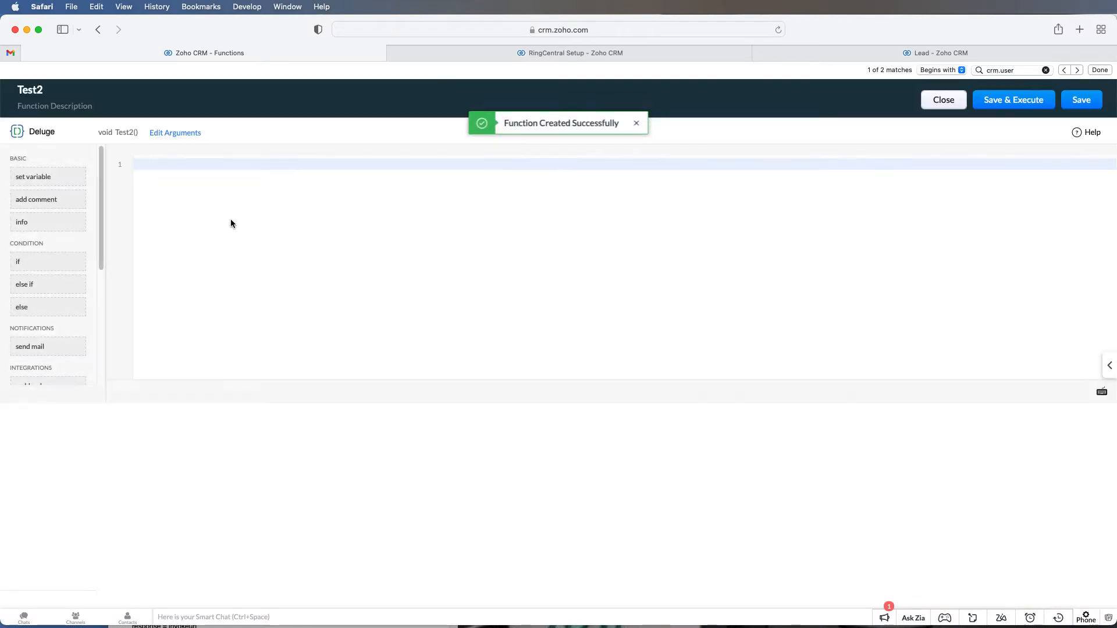
pyautogui.press('super+v')
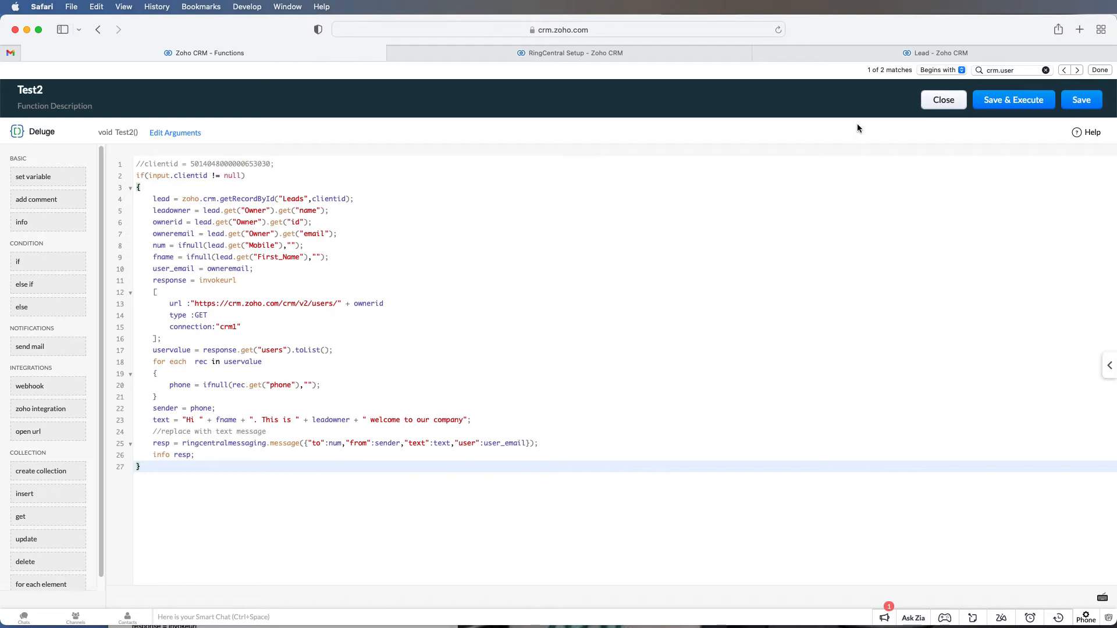
# Open the RingCentral Messaging workflow automation article on support.digitaltransformationmanagement.ai in a new tab and find its multi-user workflow function code.
pyautogui.click(1079, 29)
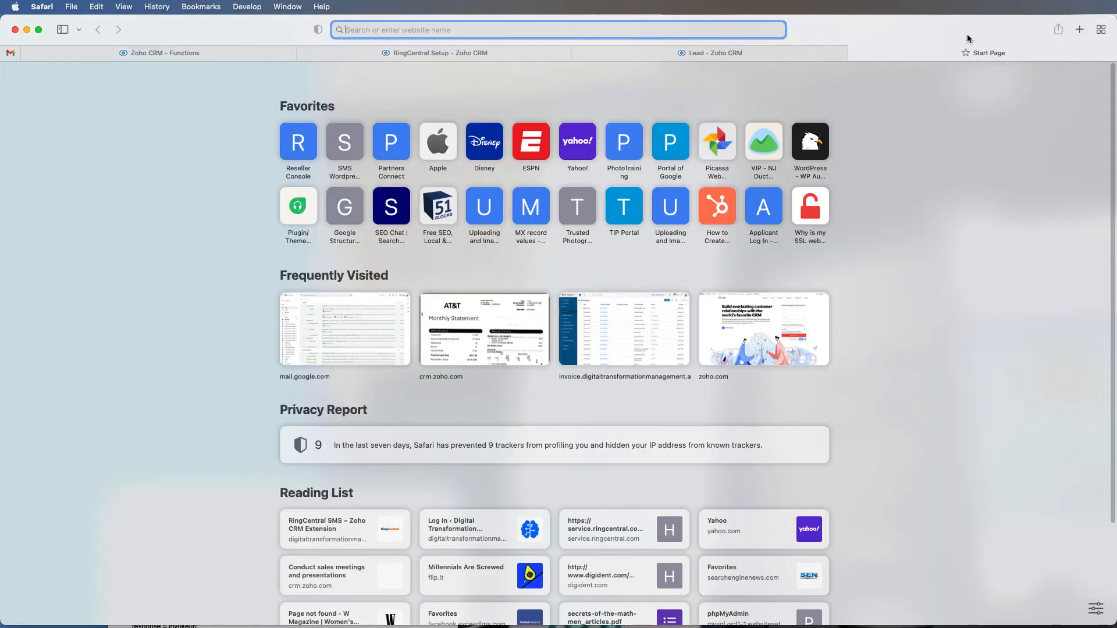
pyautogui.write('su')
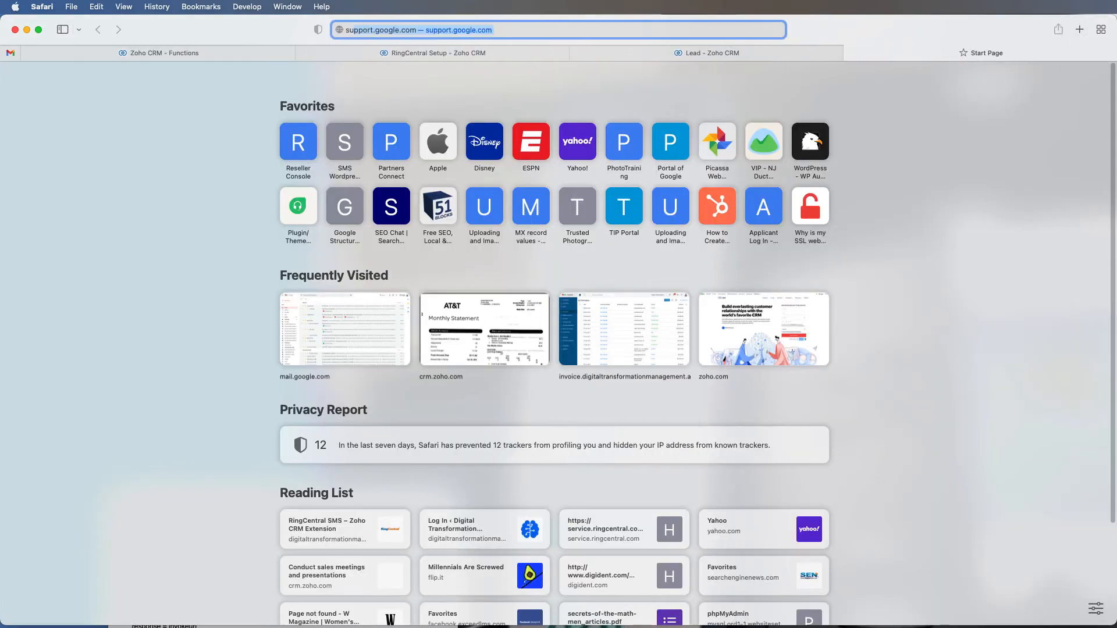
pyautogui.write('pport.digi')
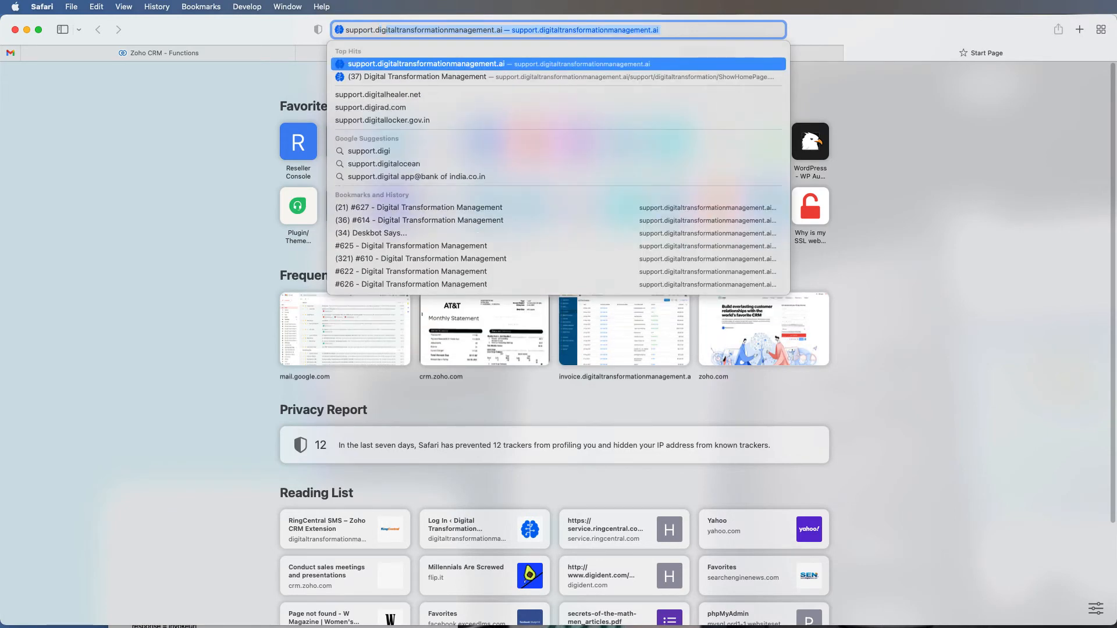
pyautogui.press('Return')
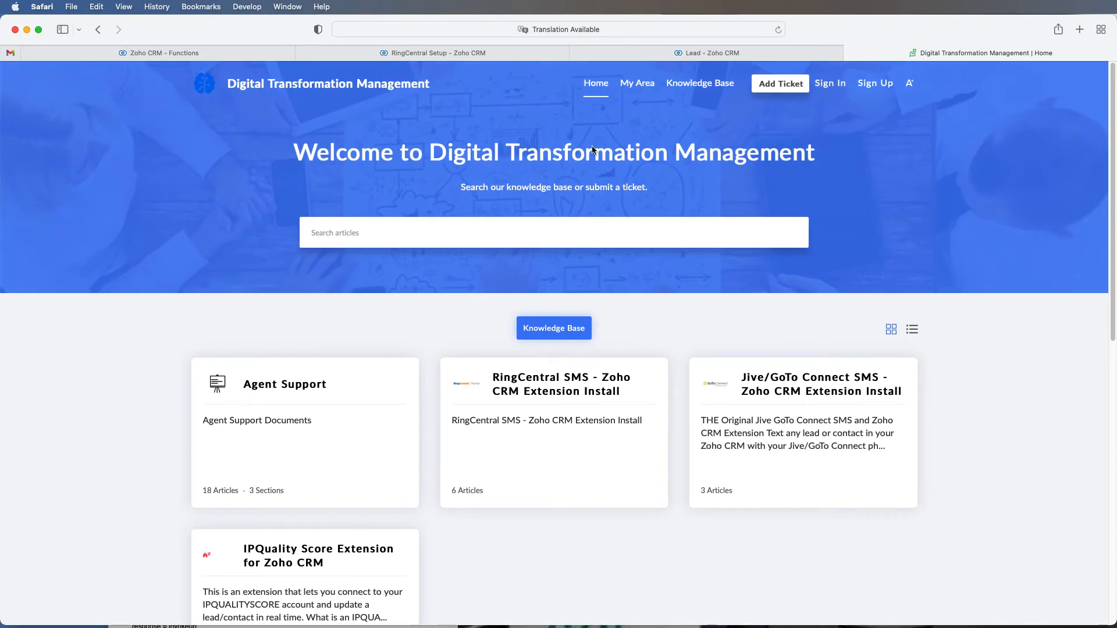
pyautogui.click(552, 377)
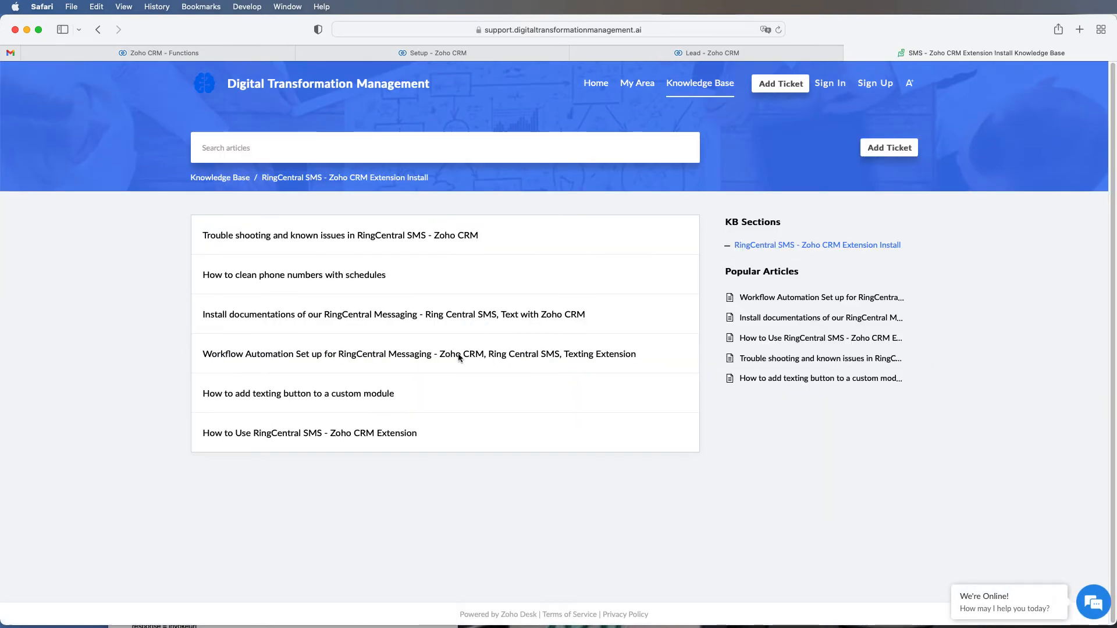
pyautogui.click(256, 354)
pyautogui.scroll(-10, 256, 354)
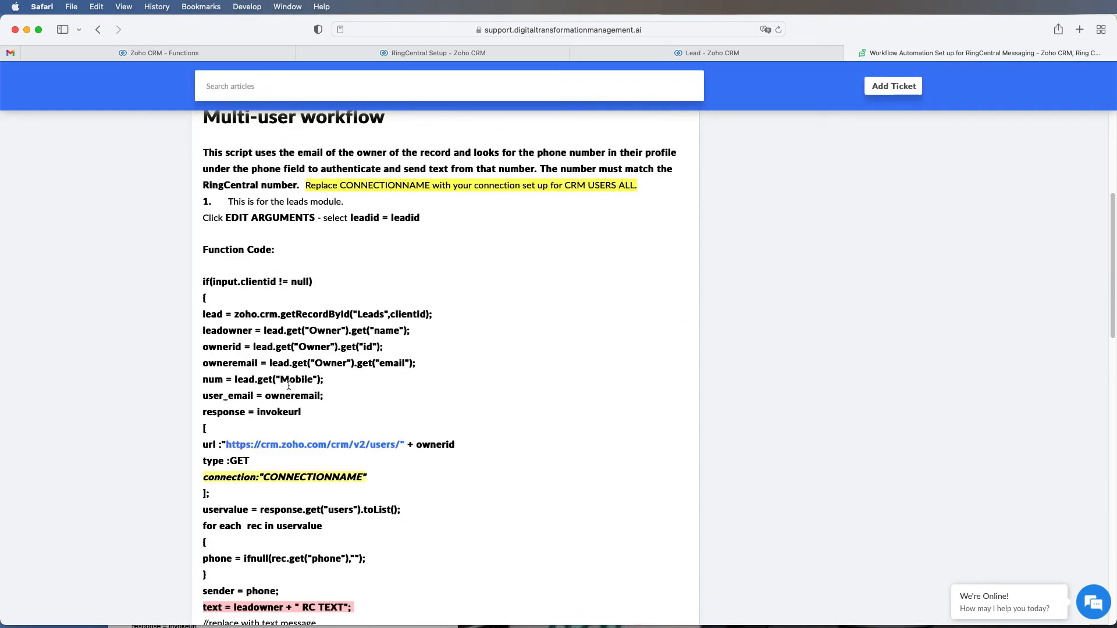
pyautogui.scroll(-3, 218, 296)
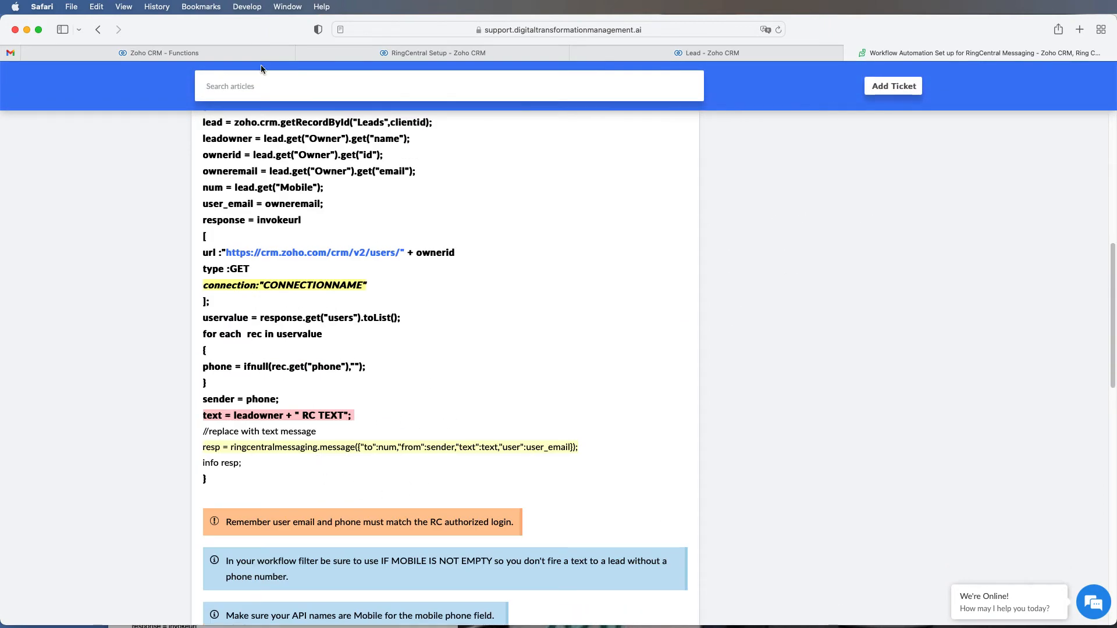
# Compare the article's connection:"CONNECTIONNAME" placeholder with the connection line in the Test2 function code.
pyautogui.moveTo(257, 285); pyautogui.dragTo(389, 288)
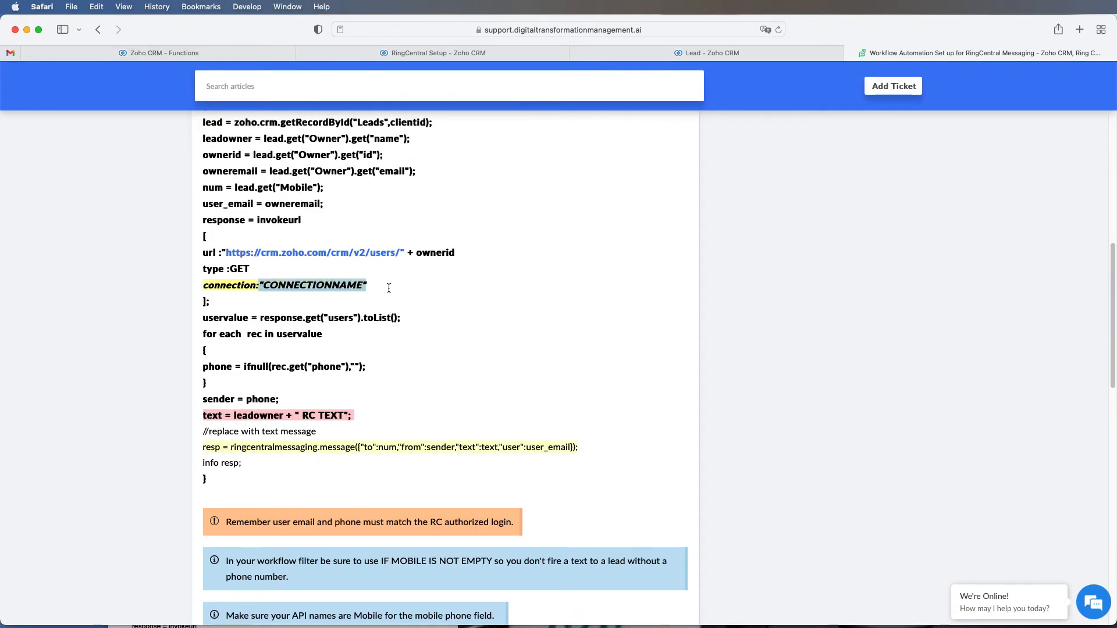
pyautogui.click(215, 52)
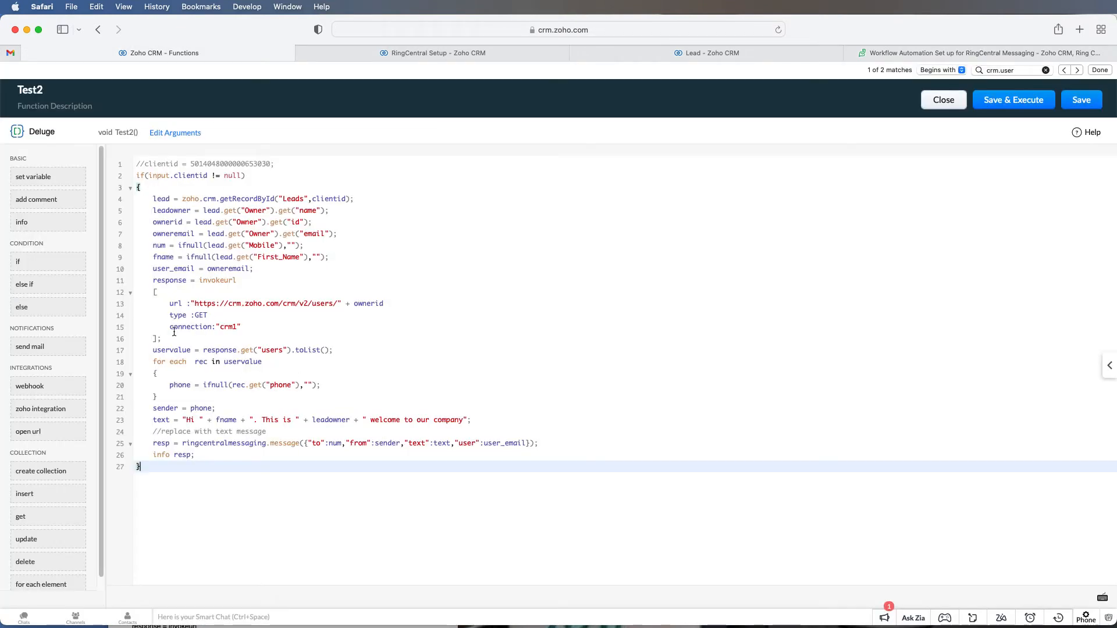
pyautogui.moveTo(170, 327); pyautogui.dragTo(256, 328)
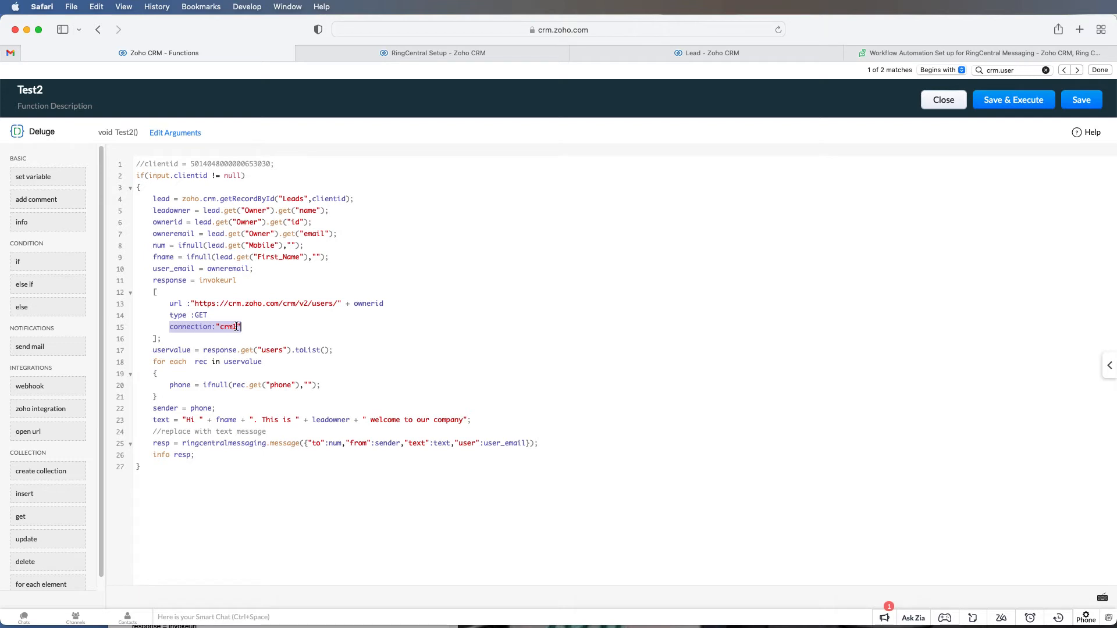
pyautogui.click(870, 51)
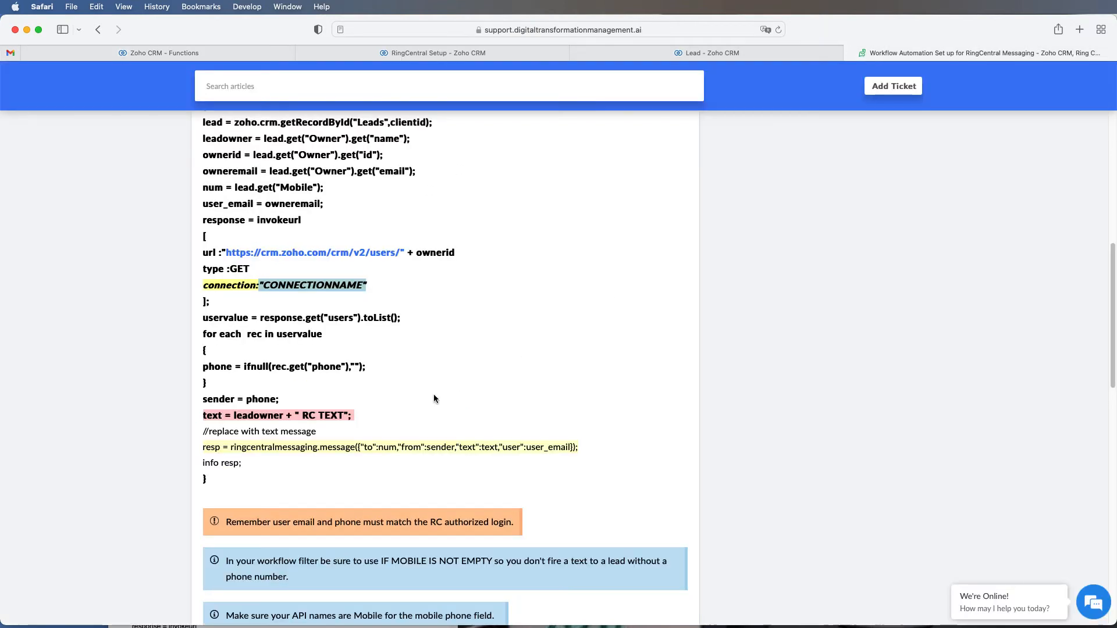
pyautogui.tripleClick(320, 286)
pyautogui.click(304, 286)
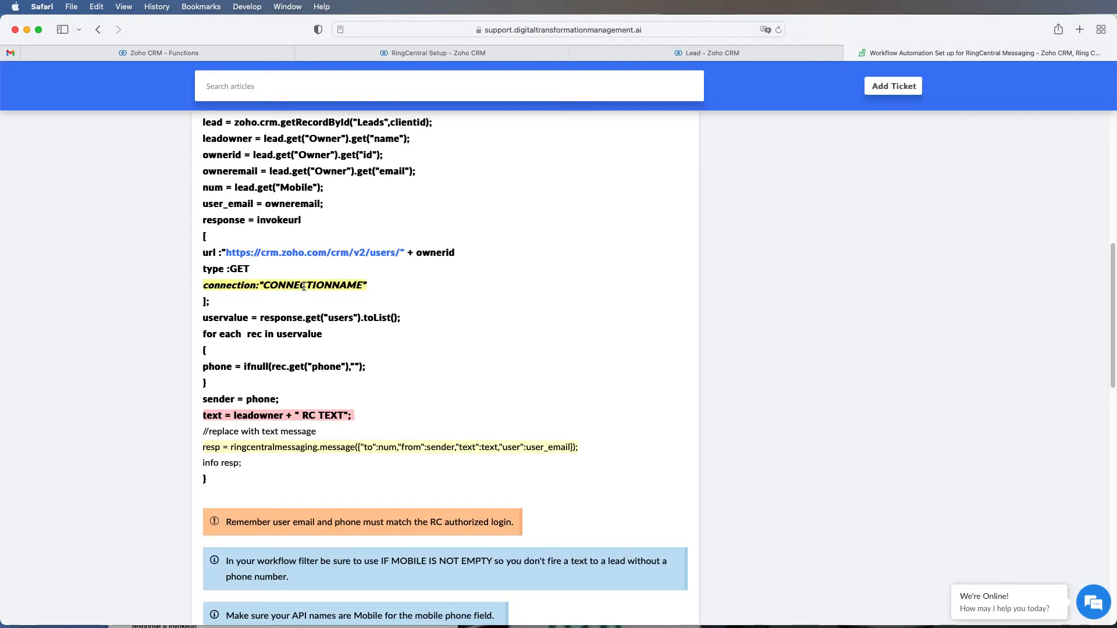
pyautogui.click(131, 54)
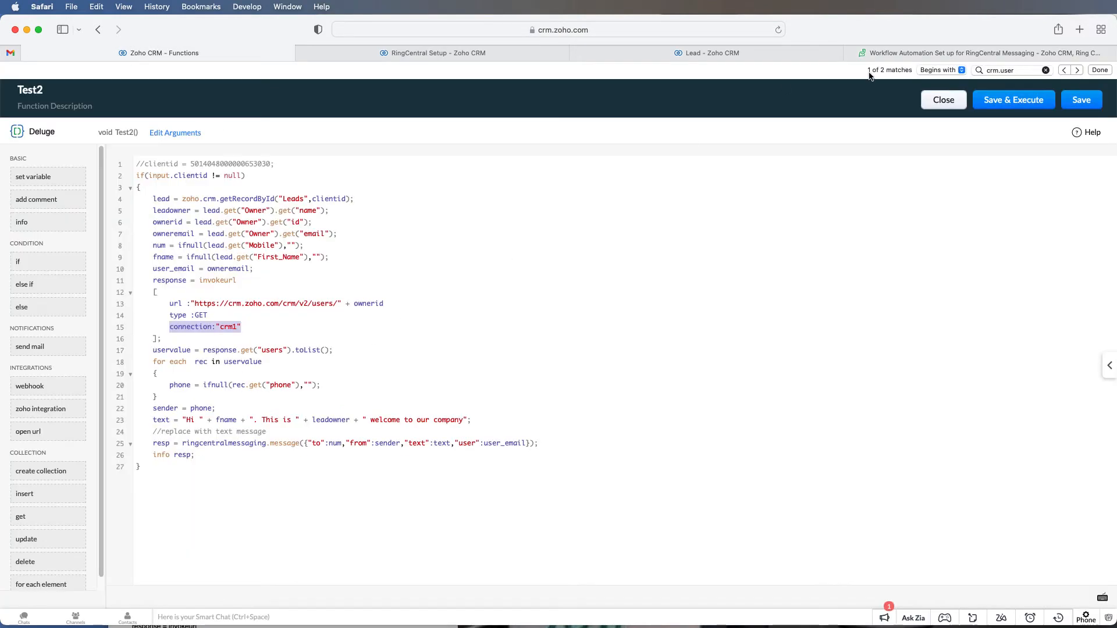
# Compare the article's text message line with the one in Test2, and examine the fname line that supplies the first name.
pyautogui.click(938, 52)
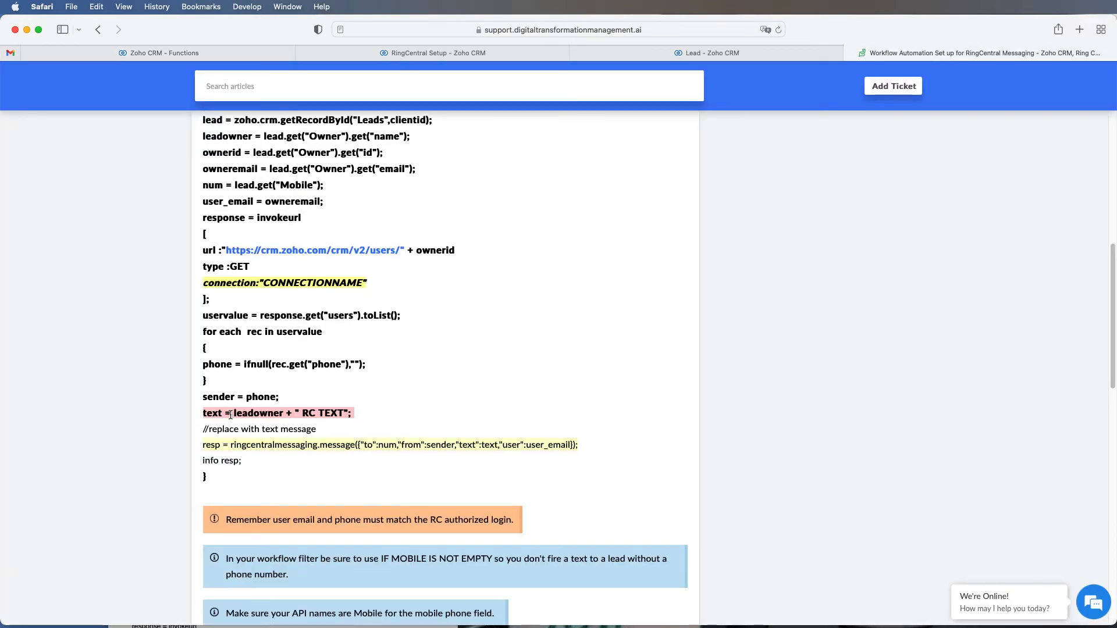
pyautogui.moveTo(204, 415); pyautogui.dragTo(351, 413)
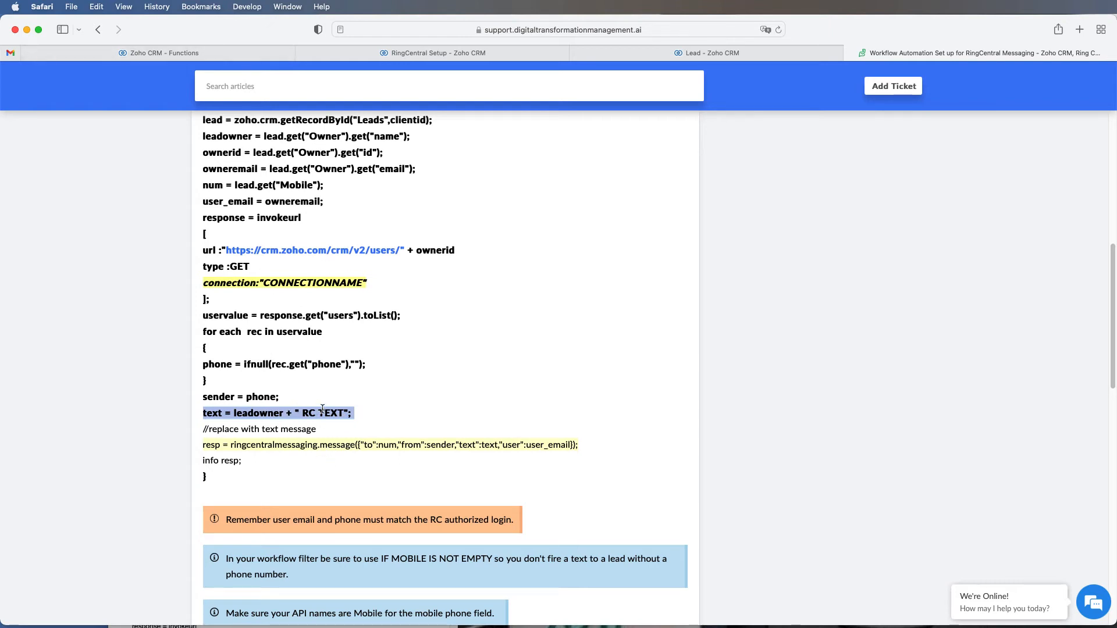
pyautogui.click(268, 56)
pyautogui.moveTo(152, 419); pyautogui.dragTo(479, 420)
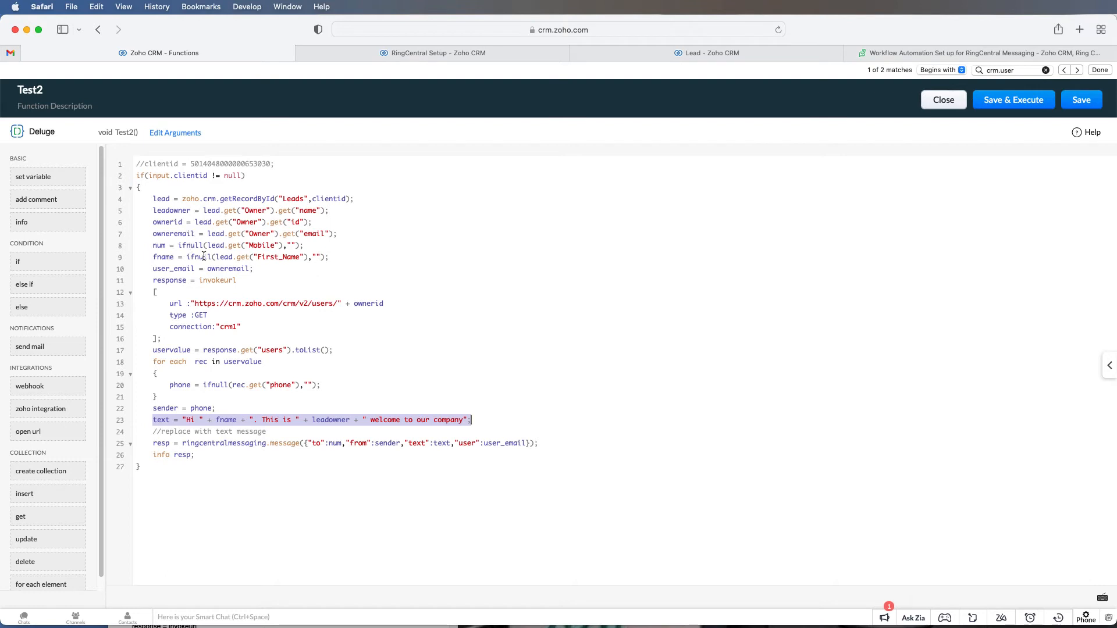
pyautogui.tripleClick(226, 256)
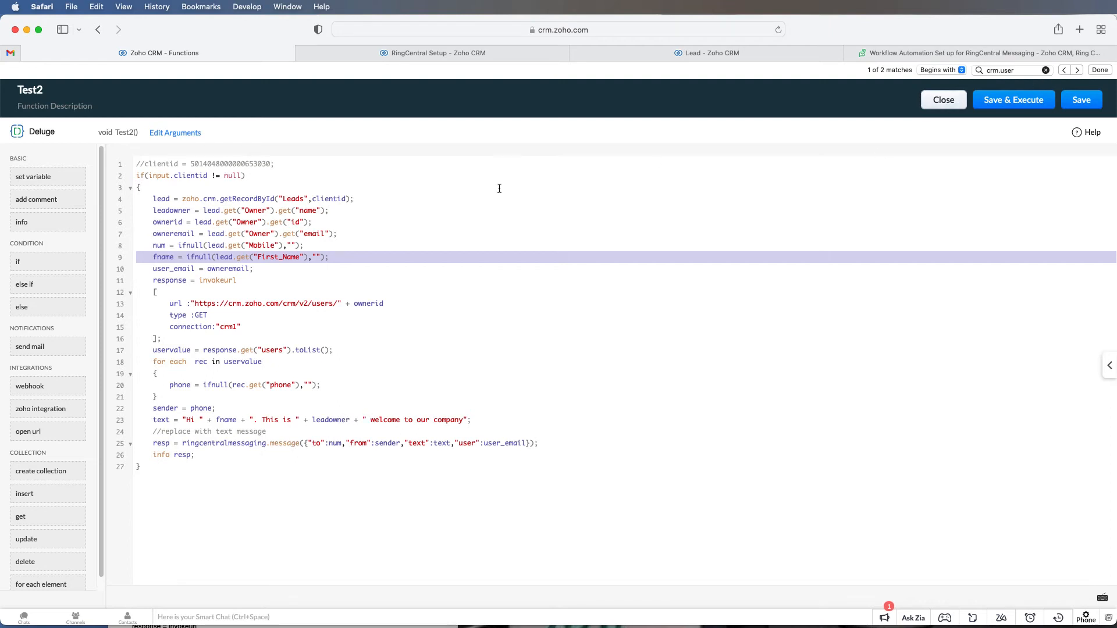
# Map a clientid argument of the Test2 function to the Leads module's Lead Id field and save the arguments.
pyautogui.click(164, 137)
pyautogui.click(427, 198)
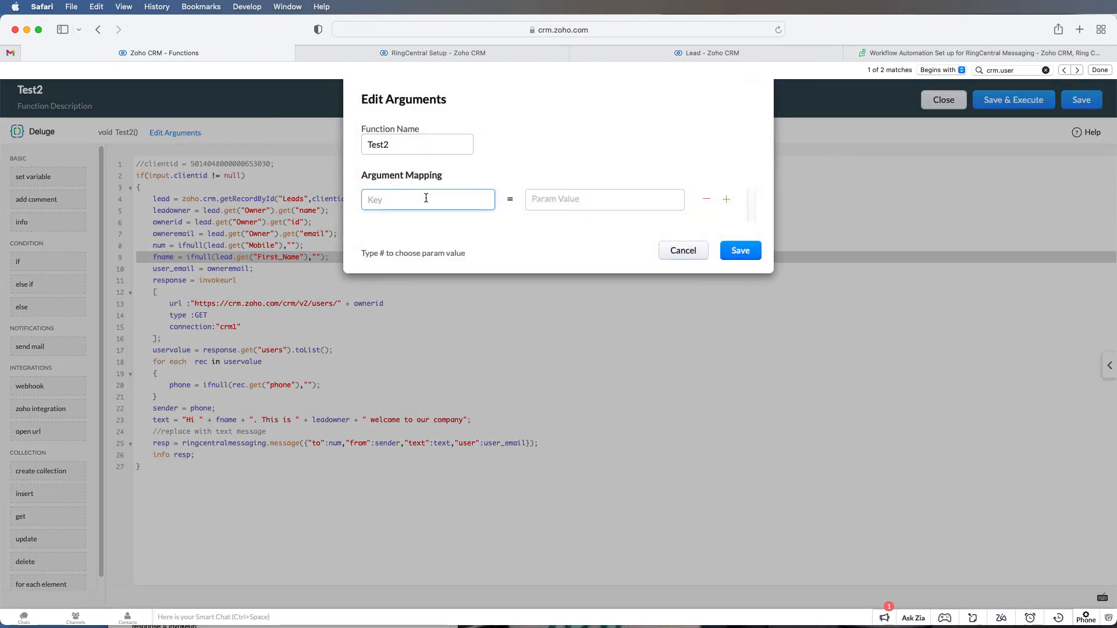
pyautogui.write('clientid')
pyautogui.click(586, 196)
pyautogui.write('#')
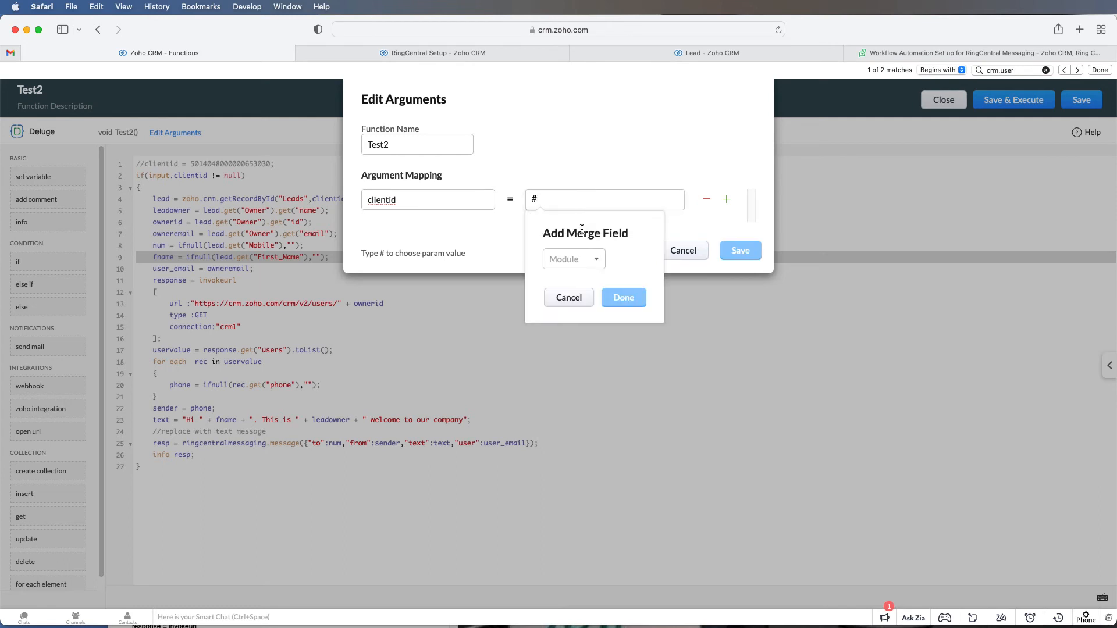
pyautogui.click(580, 260)
pyautogui.click(569, 298)
pyautogui.click(600, 257)
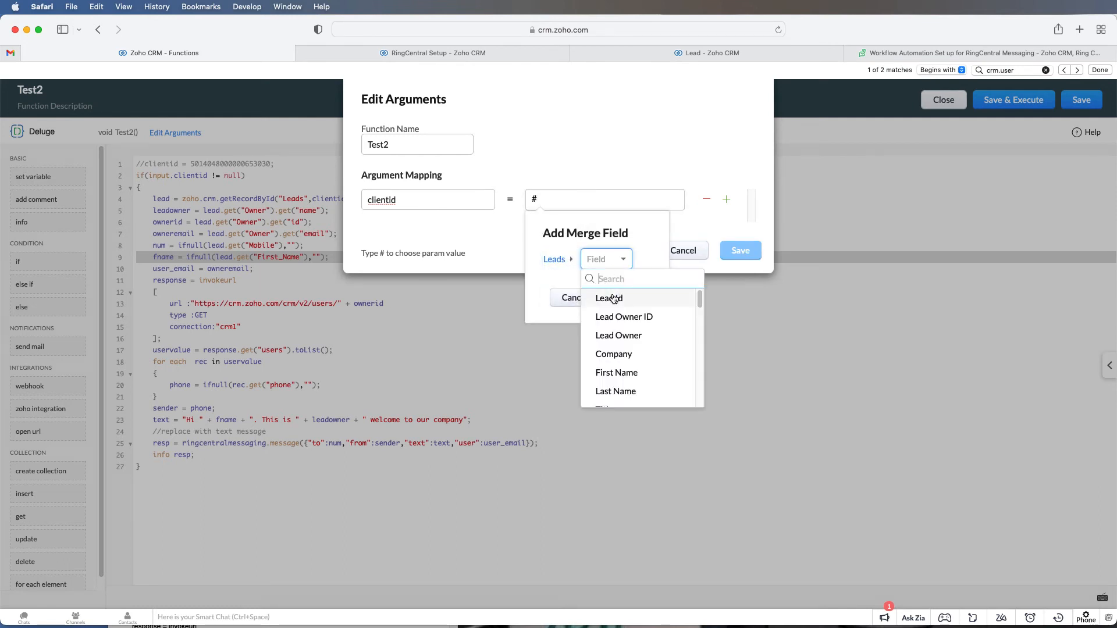
pyautogui.click(608, 298)
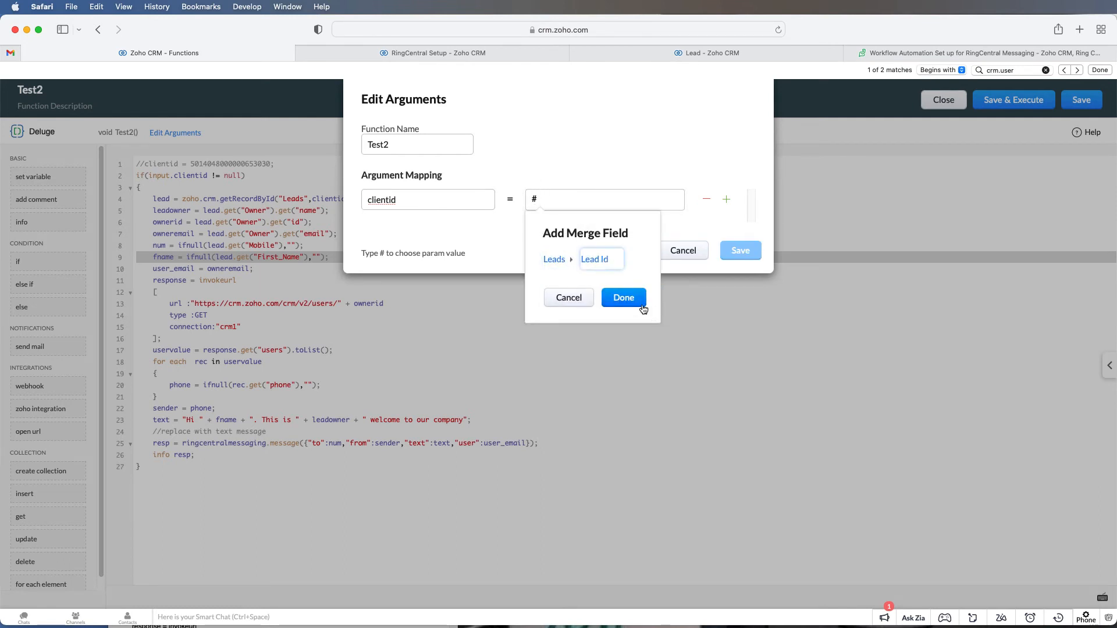
pyautogui.click(640, 306)
pyautogui.click(738, 250)
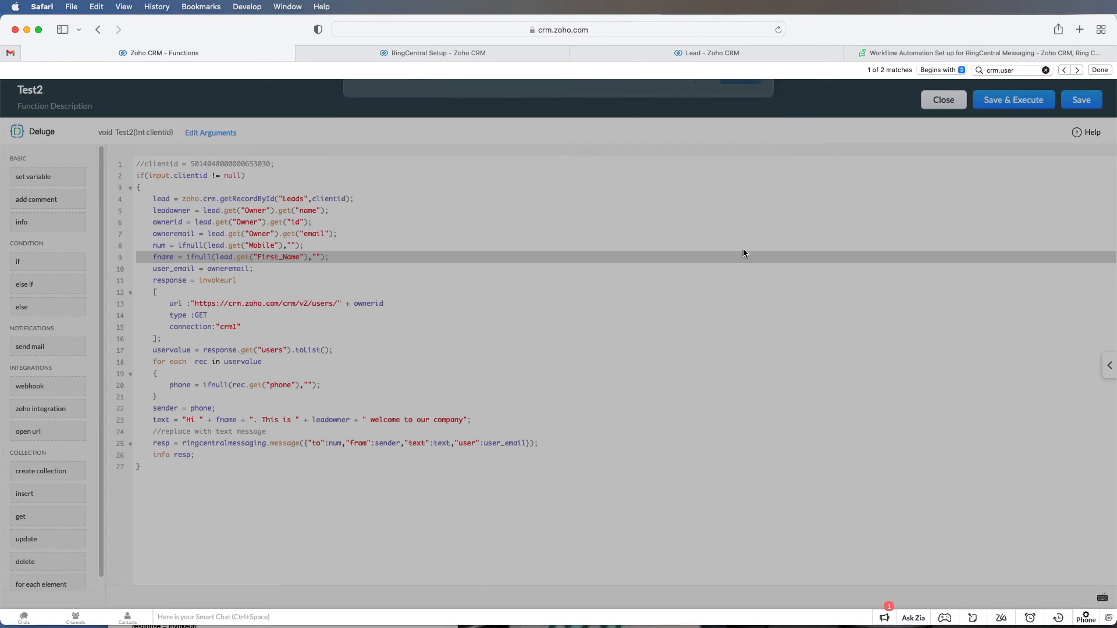
# Save and execute the Test2 function with the clientid input value left empty.
pyautogui.click(1014, 104)
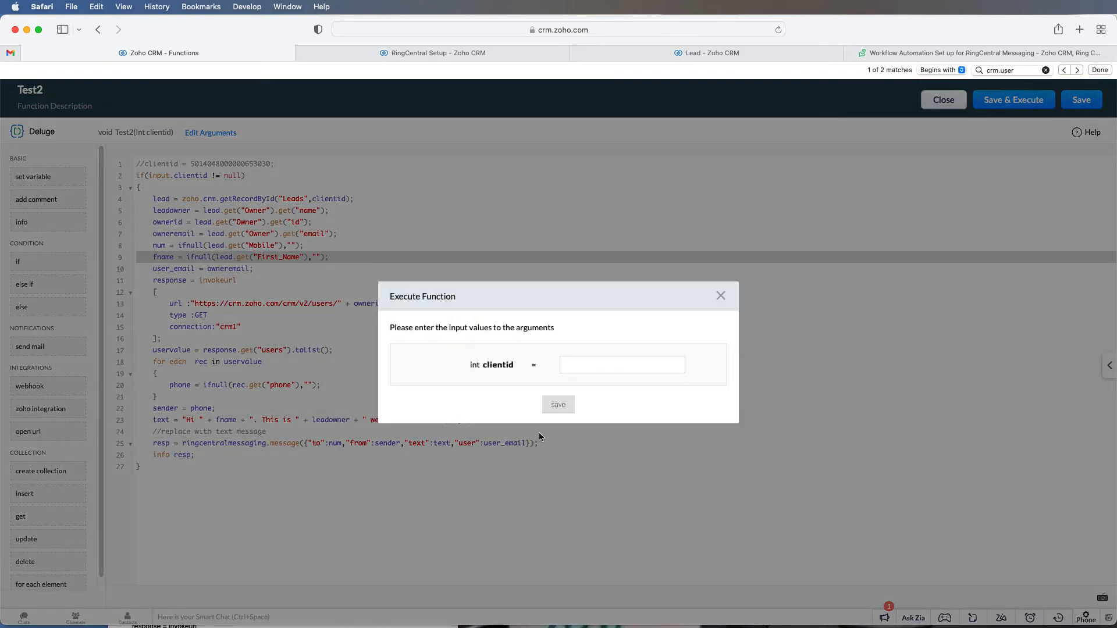
pyautogui.click(570, 403)
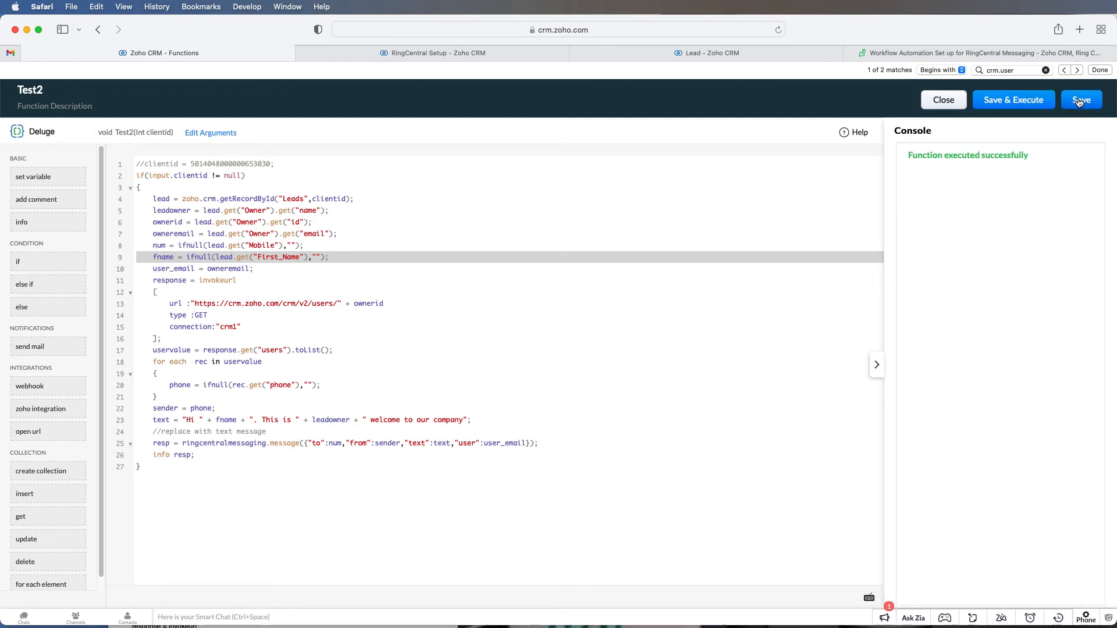
# Check the commented clientid line in Test2 against the RingCentral Setup page and the open lead record, returning to the function code.
pyautogui.click(257, 303)
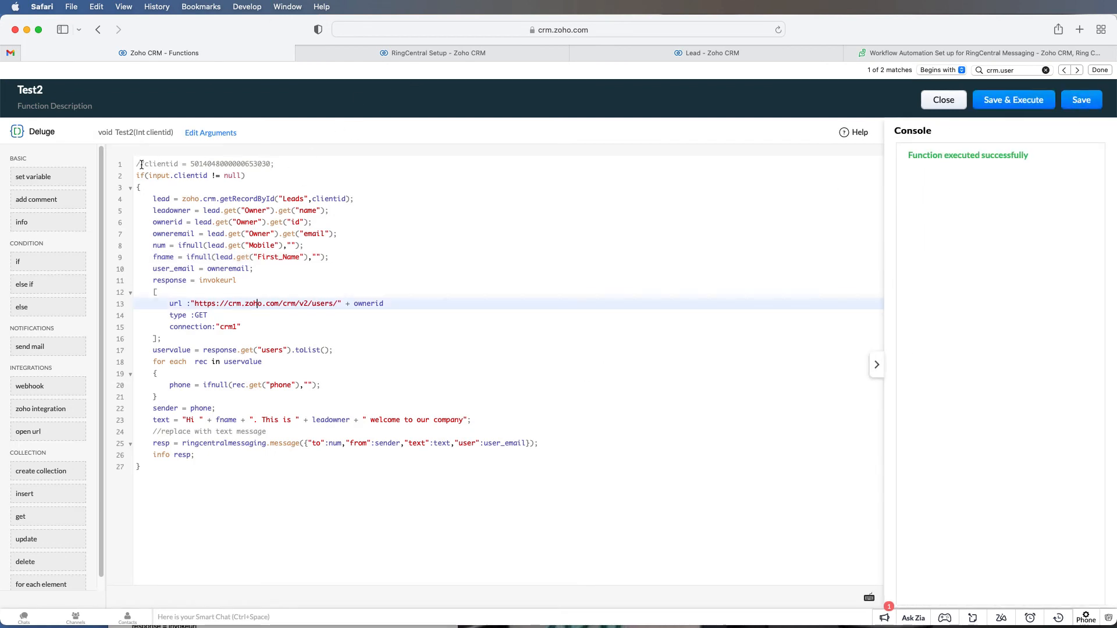
pyautogui.click(142, 165)
pyautogui.click(410, 52)
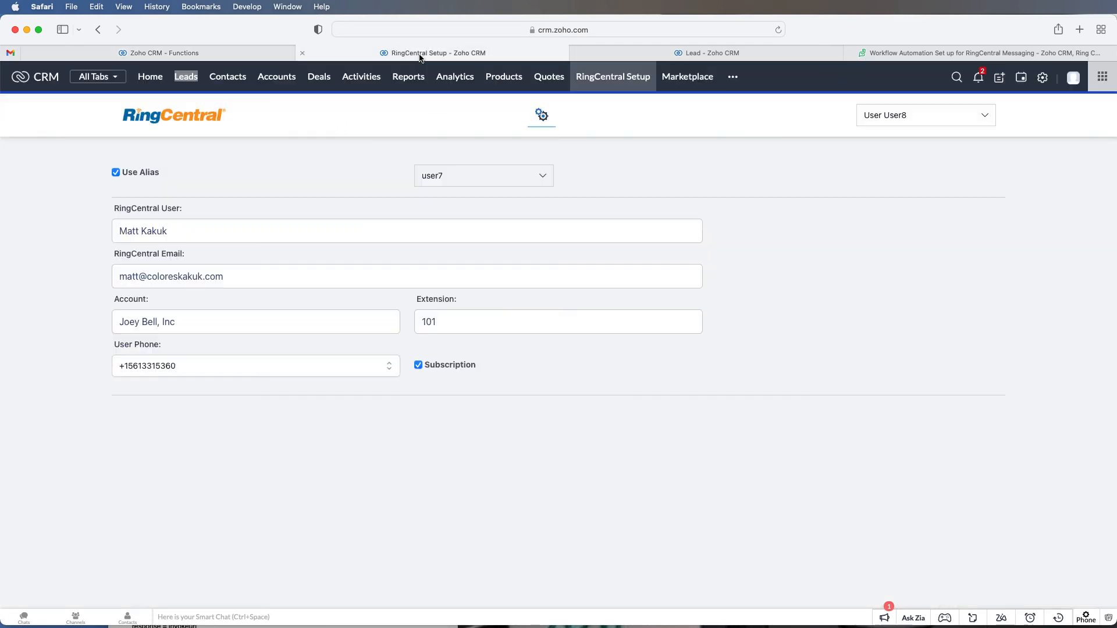
pyautogui.click(670, 54)
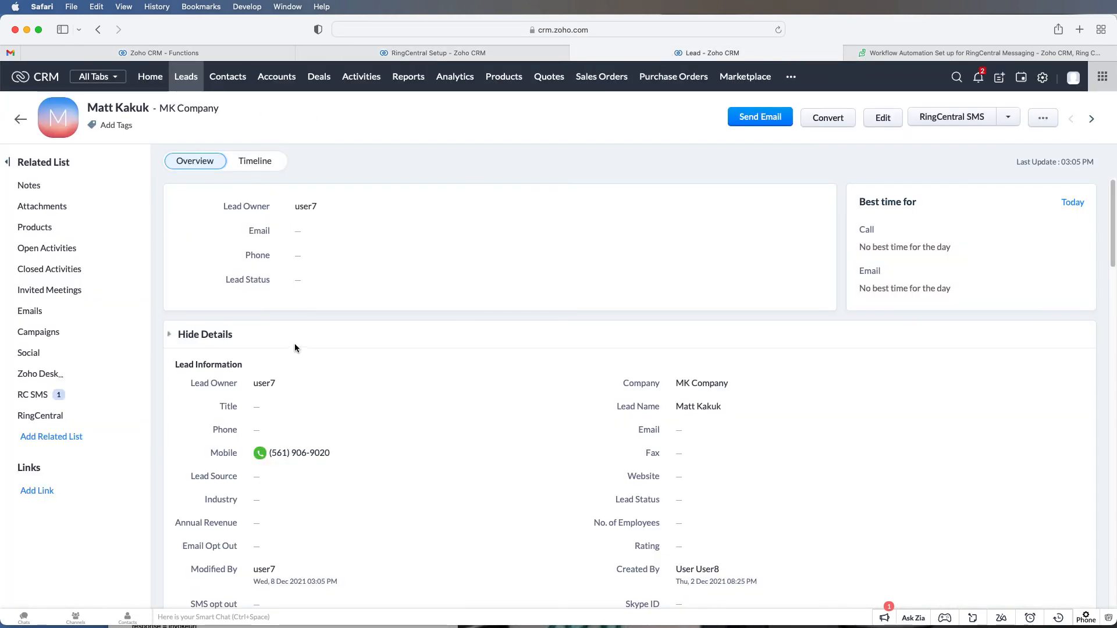
pyautogui.click(166, 53)
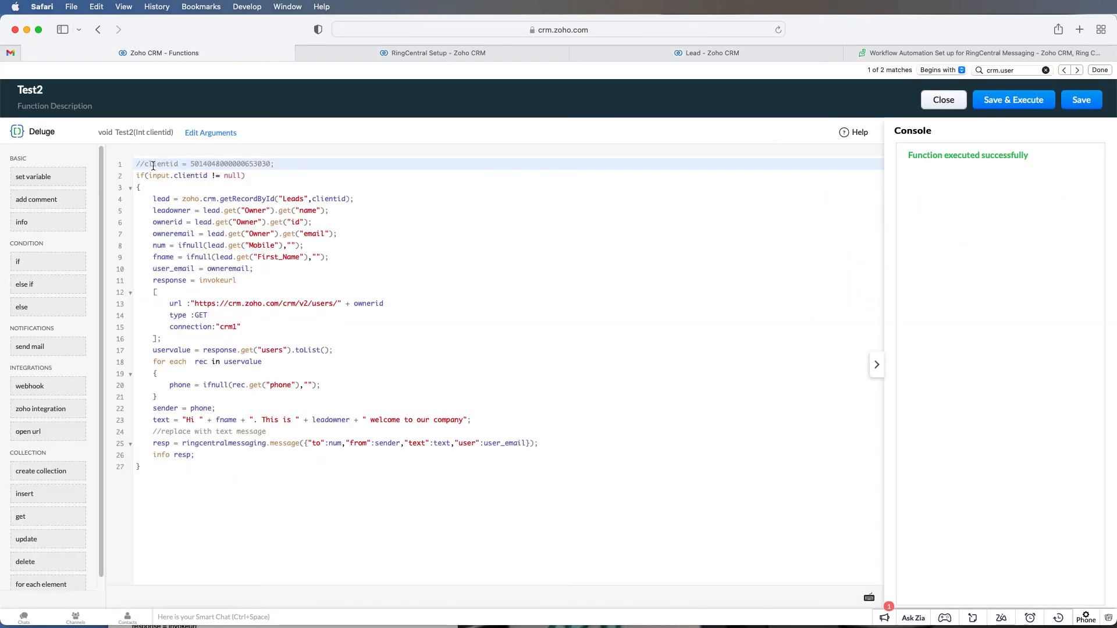
# Copy the record ID from the web address of the open lead record.
pyautogui.click(587, 52)
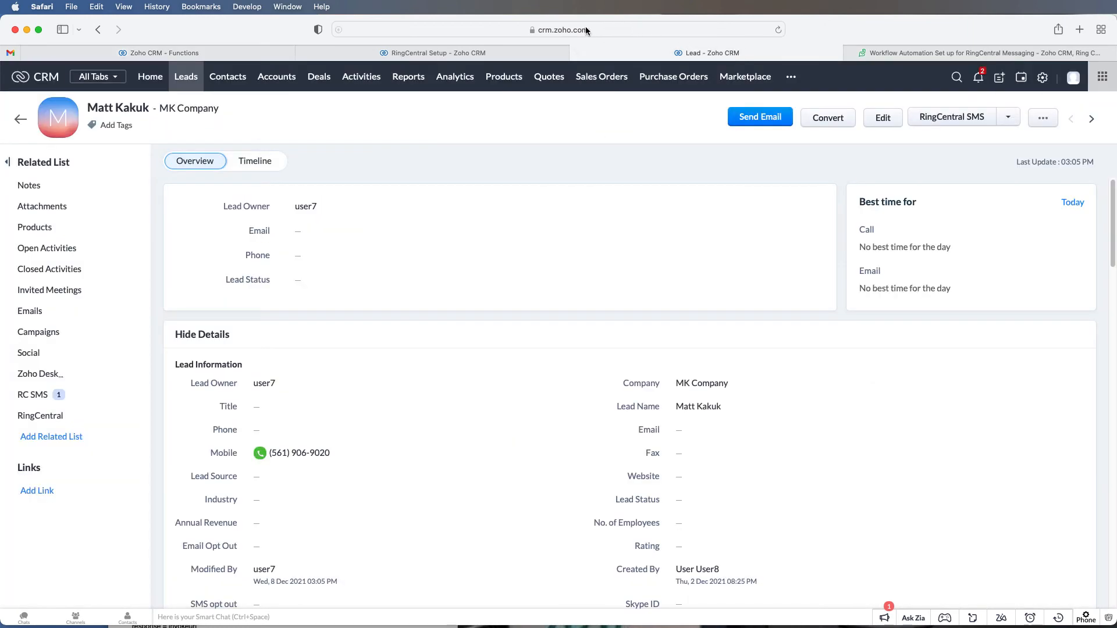
pyautogui.click(585, 31)
pyautogui.click(569, 32)
pyautogui.moveTo(532, 29); pyautogui.dragTo(657, 28)
pyautogui.press('super+c')
# Replace the ID in Test2's clientid line with the copied lead ID and uncomment the line.
pyautogui.click(217, 52)
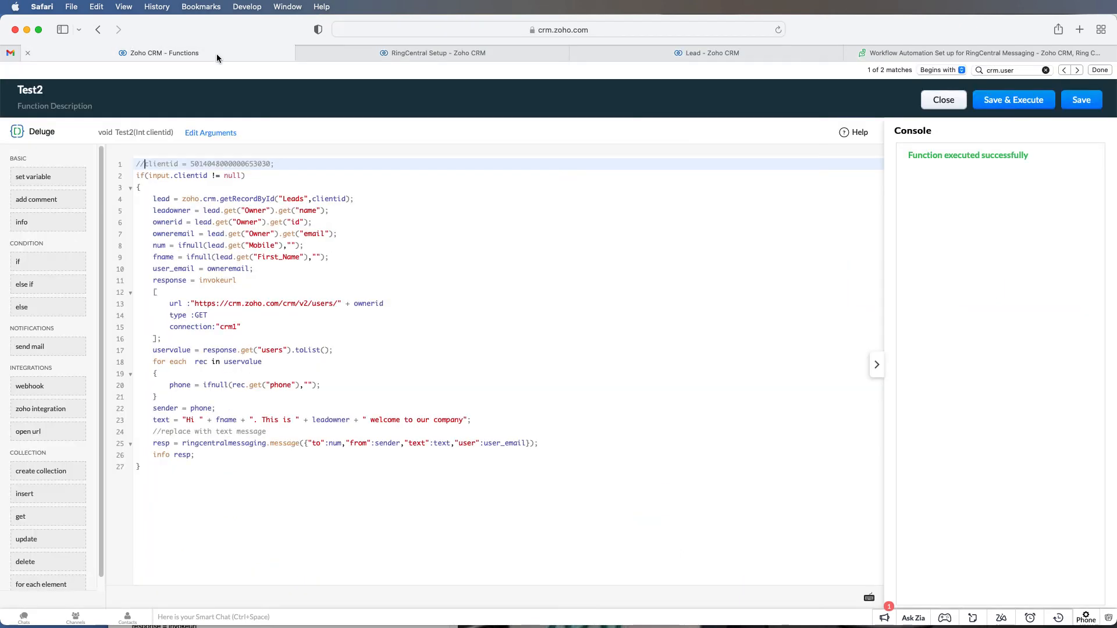
pyautogui.moveTo(190, 164); pyautogui.dragTo(270, 164)
pyautogui.press('super+v')
pyautogui.press('BackSpace')
pyautogui.press('BackSpace')
# Save and execute Test2 with the clientid input left empty, and examine the response in the console.
pyautogui.click(1022, 109)
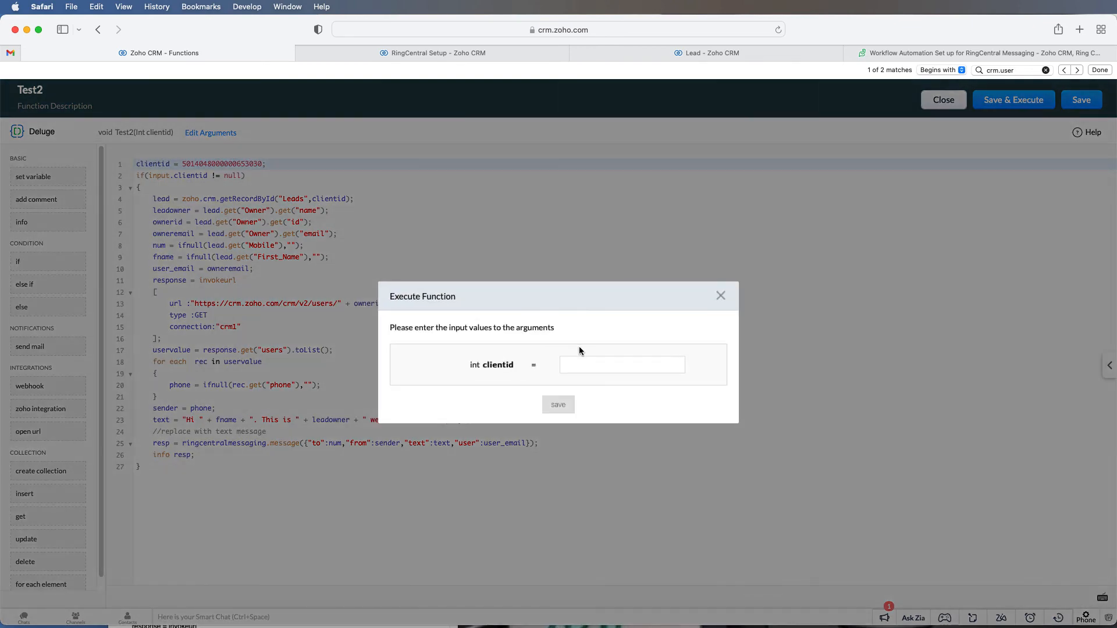
pyautogui.click(560, 404)
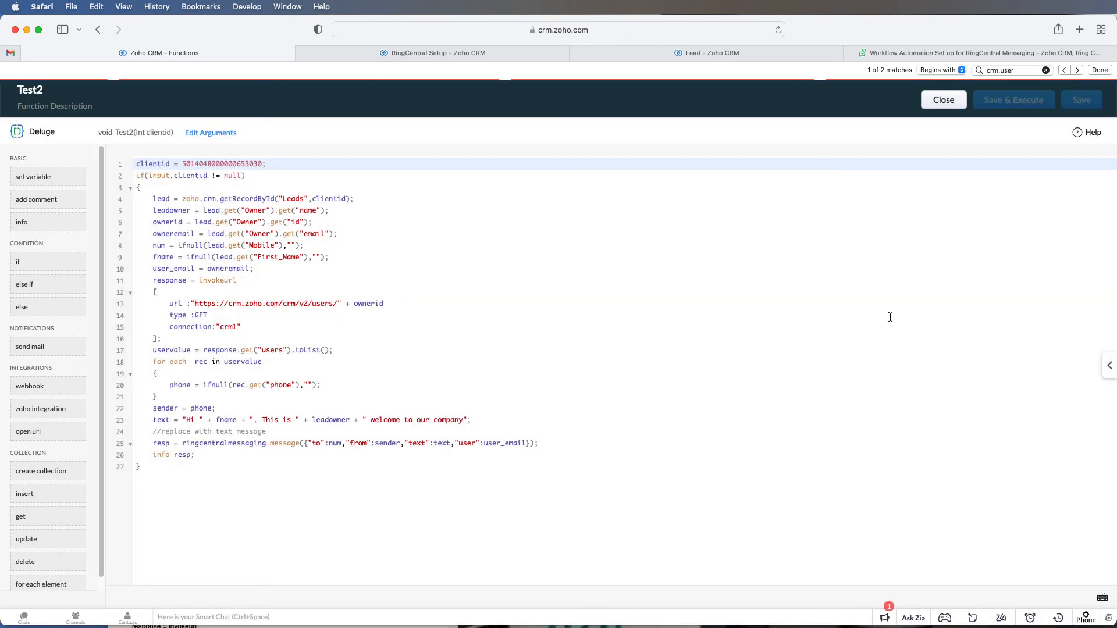
pyautogui.moveTo(1024, 197); pyautogui.dragTo(906, 164)
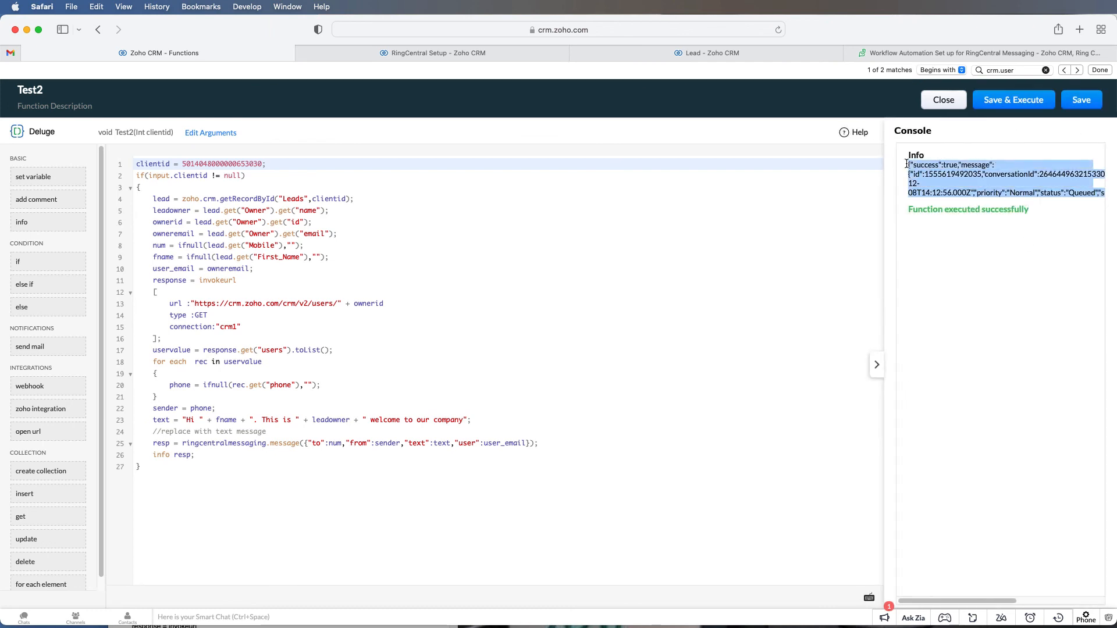
pyautogui.click(956, 164)
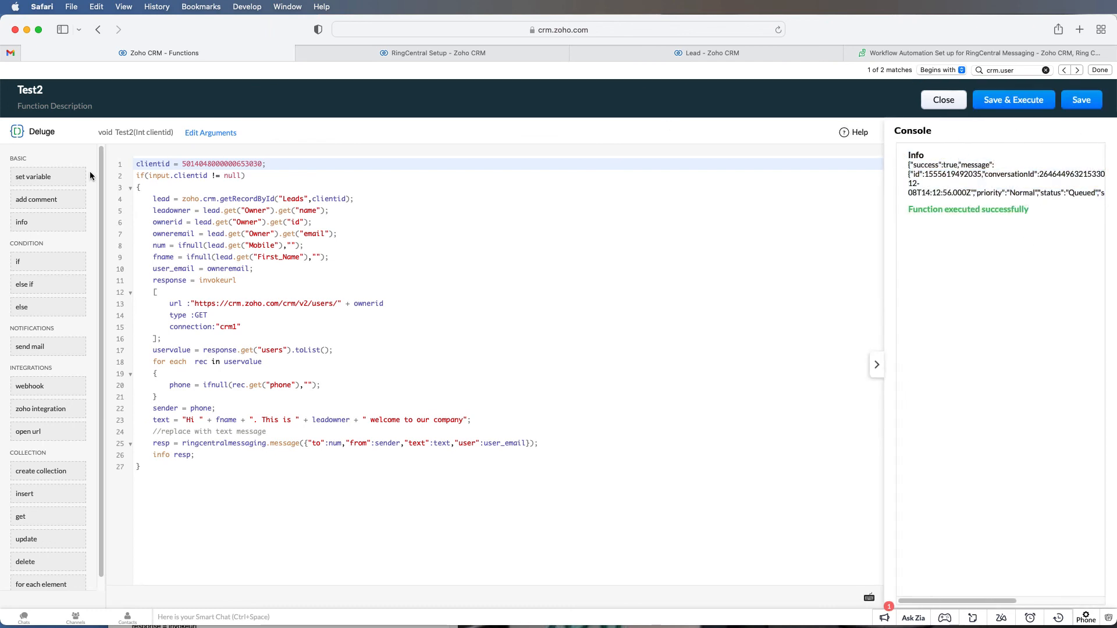
# Comment out the clientid line in Test2 with // and save the function to the workflow rule.
pyautogui.write('//')
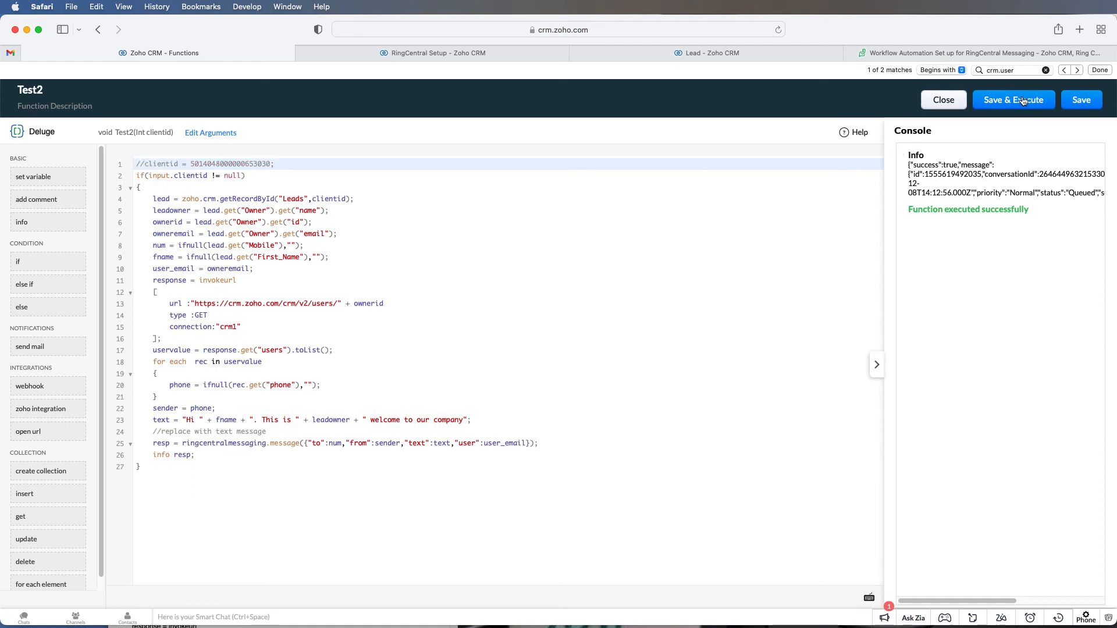
pyautogui.click(1088, 103)
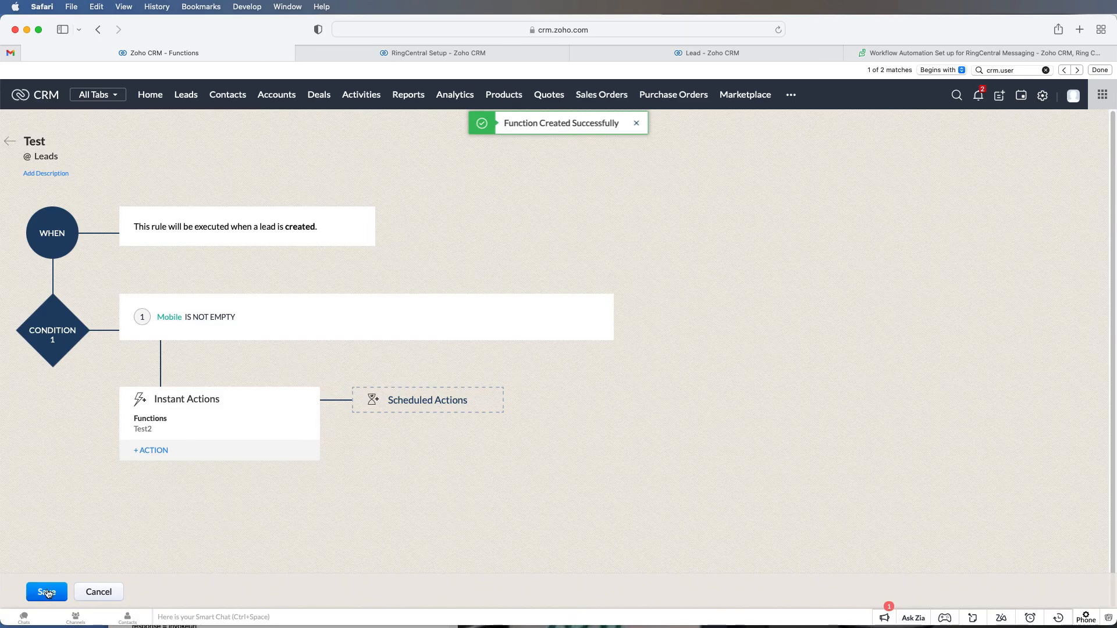
# Try a second criterion on First Name in the rule's condition and remove it again.
pyautogui.click(597, 310)
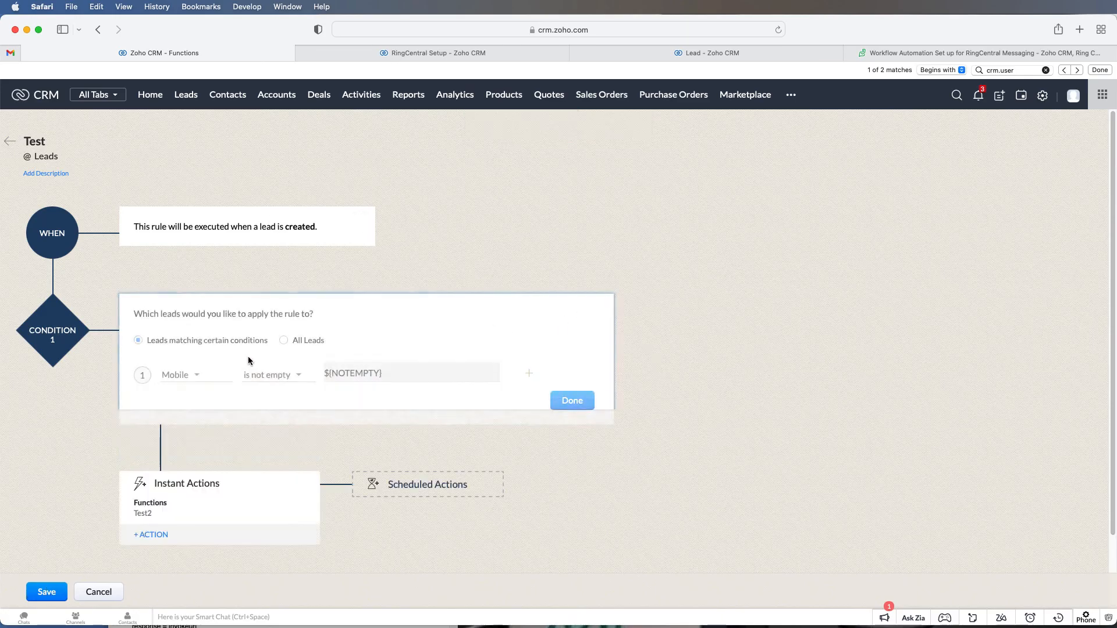
pyautogui.click(528, 373)
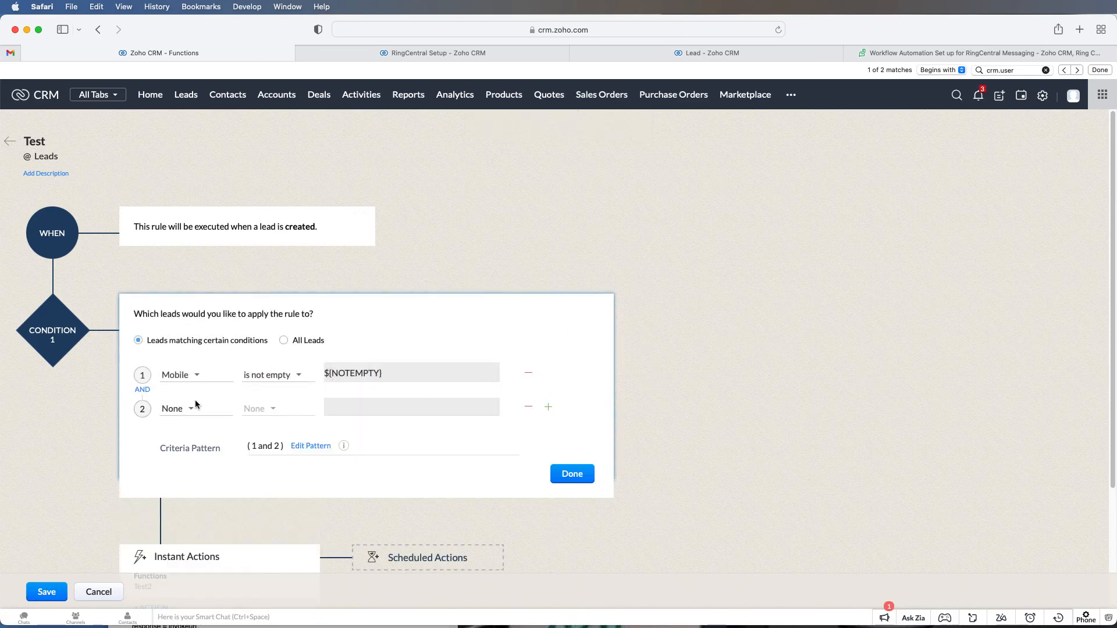
pyautogui.click(182, 409)
pyautogui.write('firs')
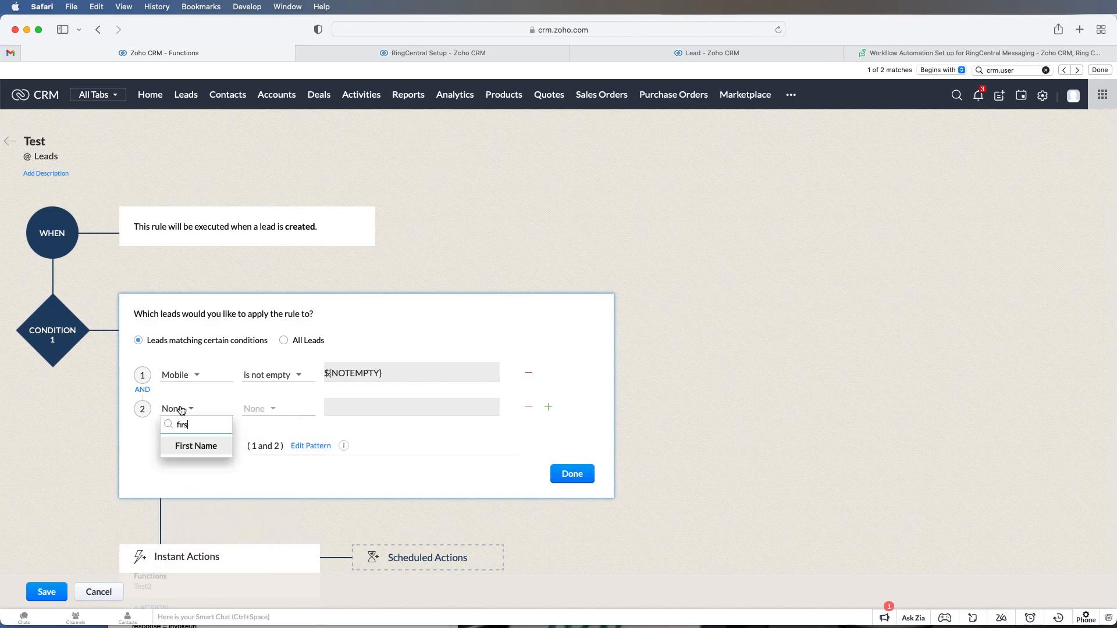
pyautogui.click(219, 447)
pyautogui.click(267, 412)
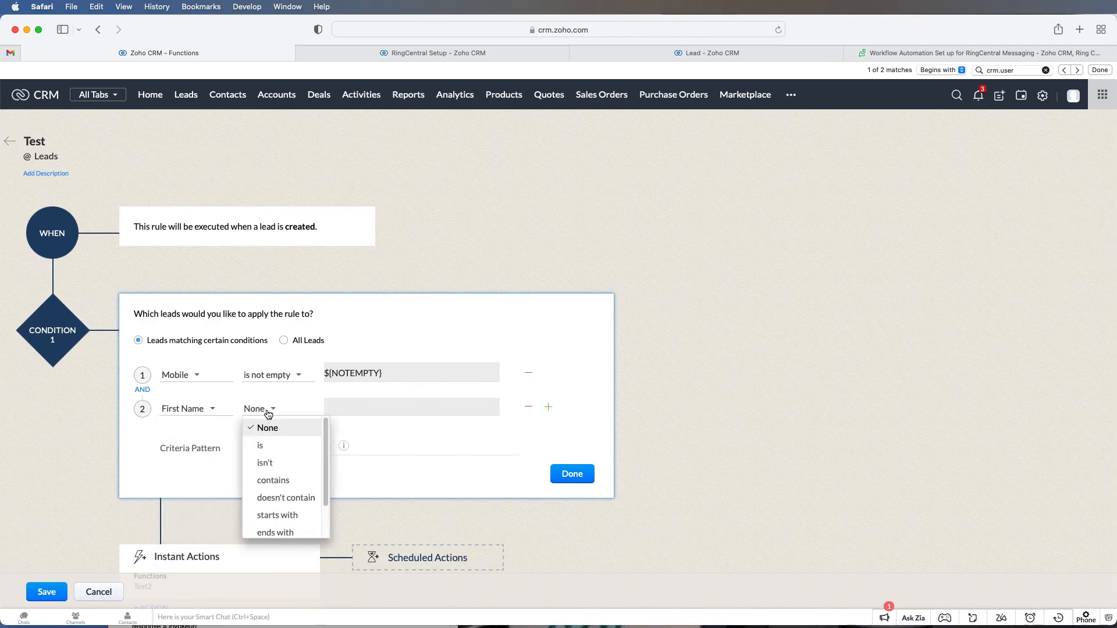
pyautogui.click(570, 421)
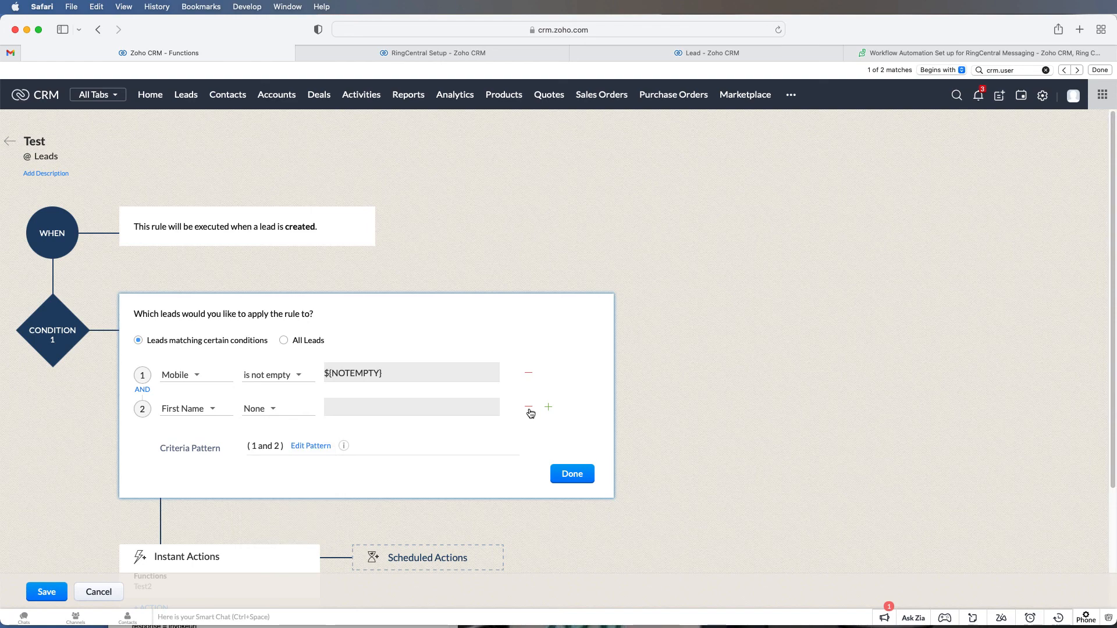
pyautogui.click(530, 409)
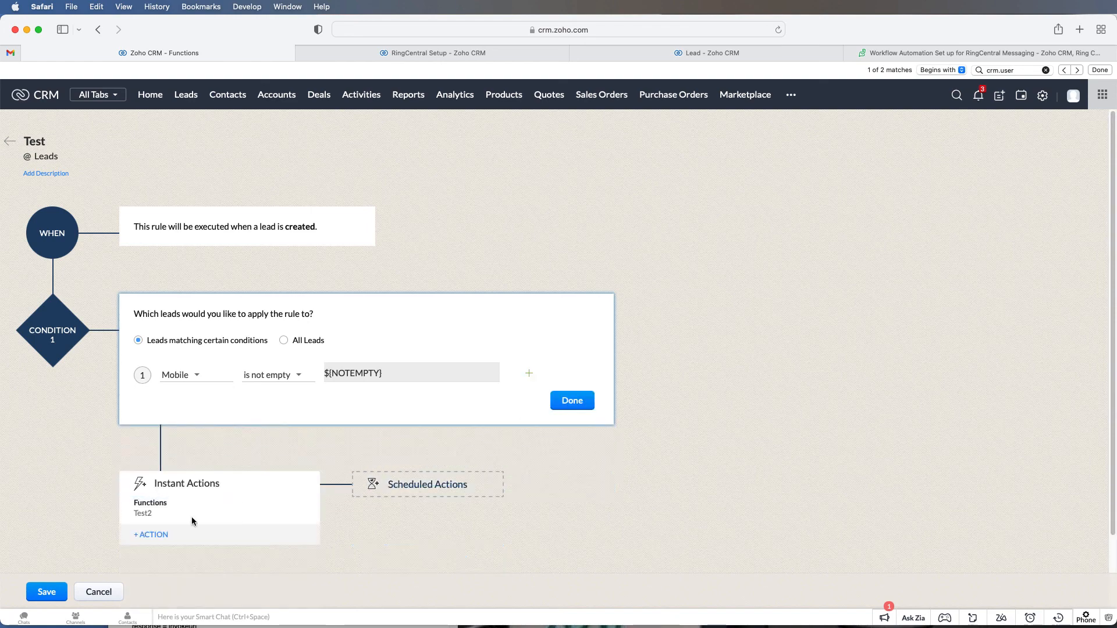
# Finish editing the condition and save the Test workflow rule.
pyautogui.click(47, 598)
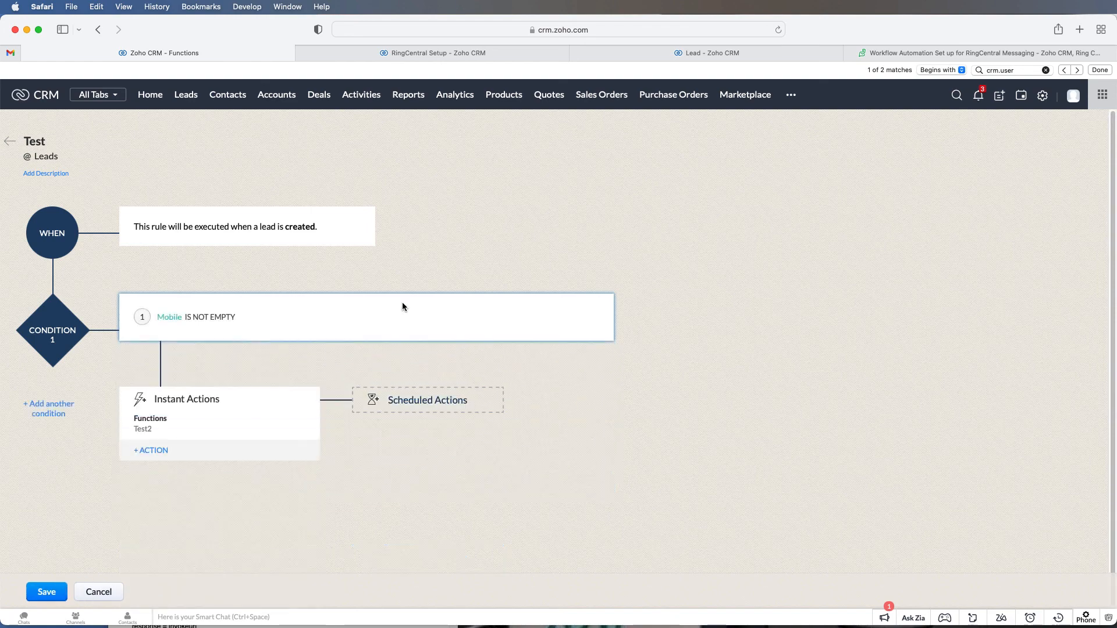
pyautogui.click(49, 594)
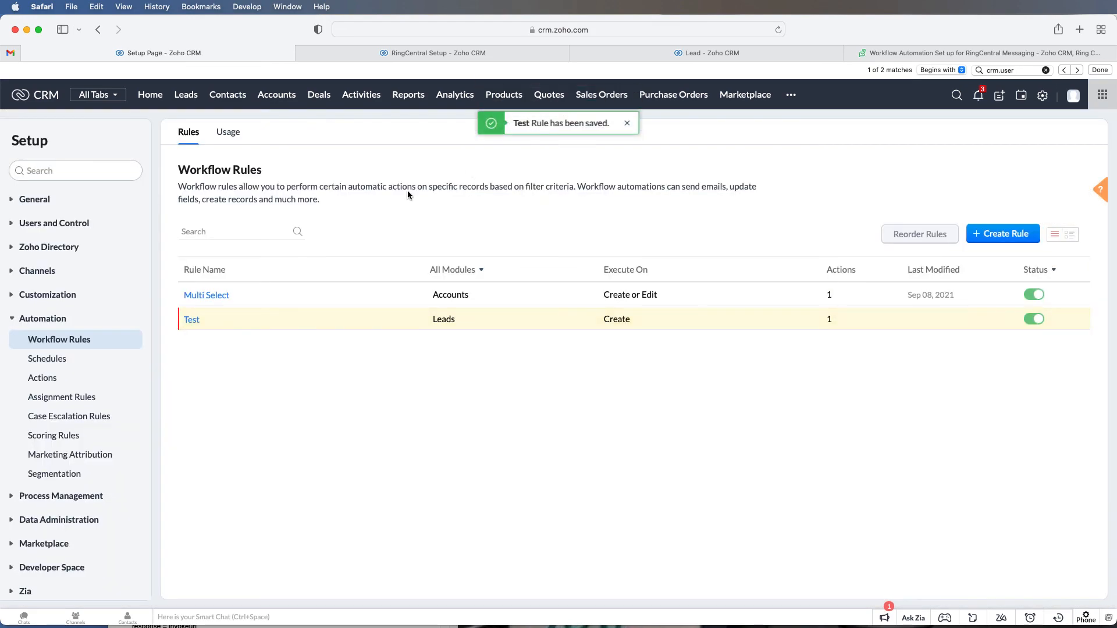